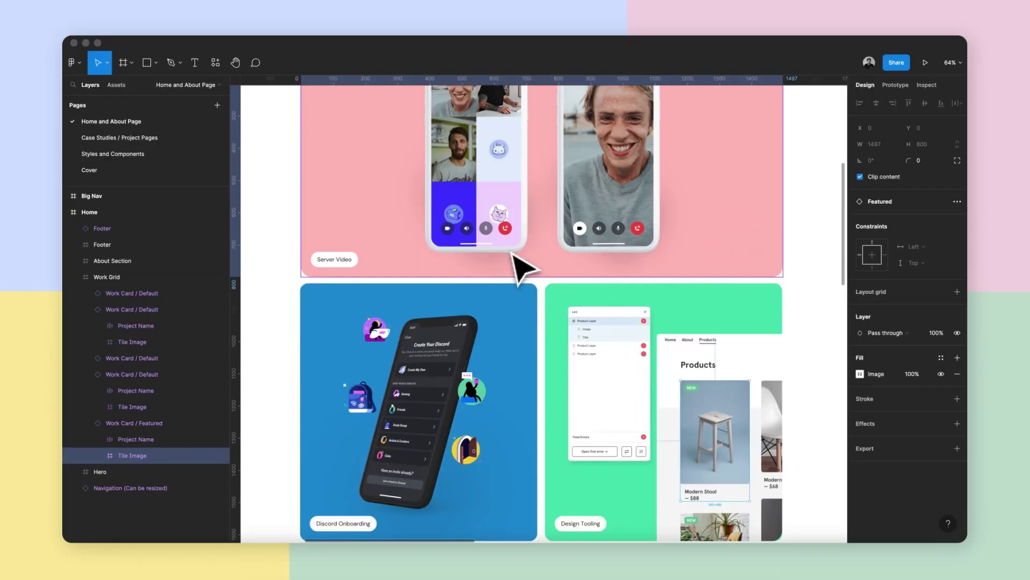
pyautogui.scroll(-5, 519, 264)
# Switch from Figma to Vev and start the Figma import
pyautogui.click(635, 252)
pyautogui.press('super+Tab')
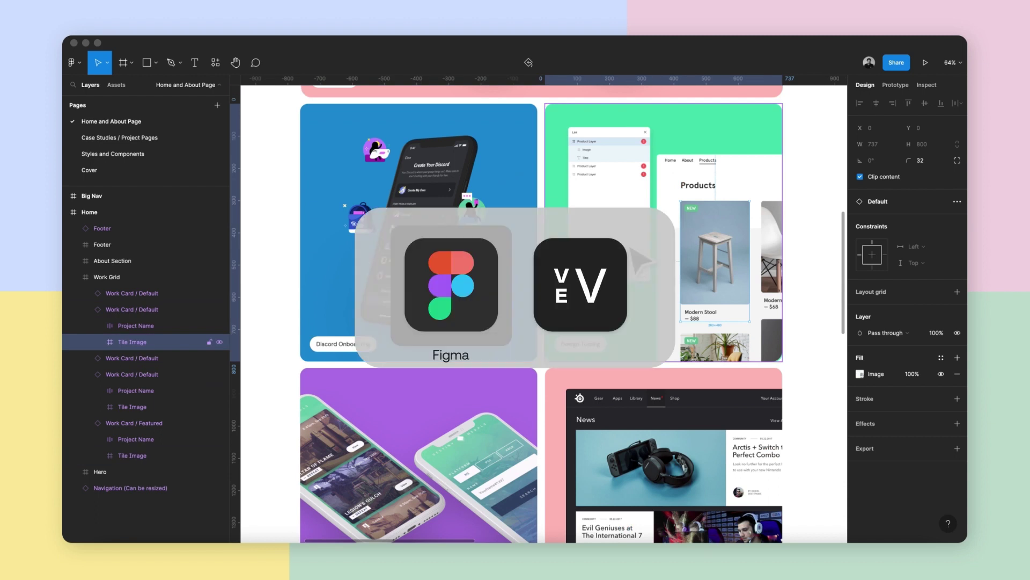
pyautogui.press('super+Tab')
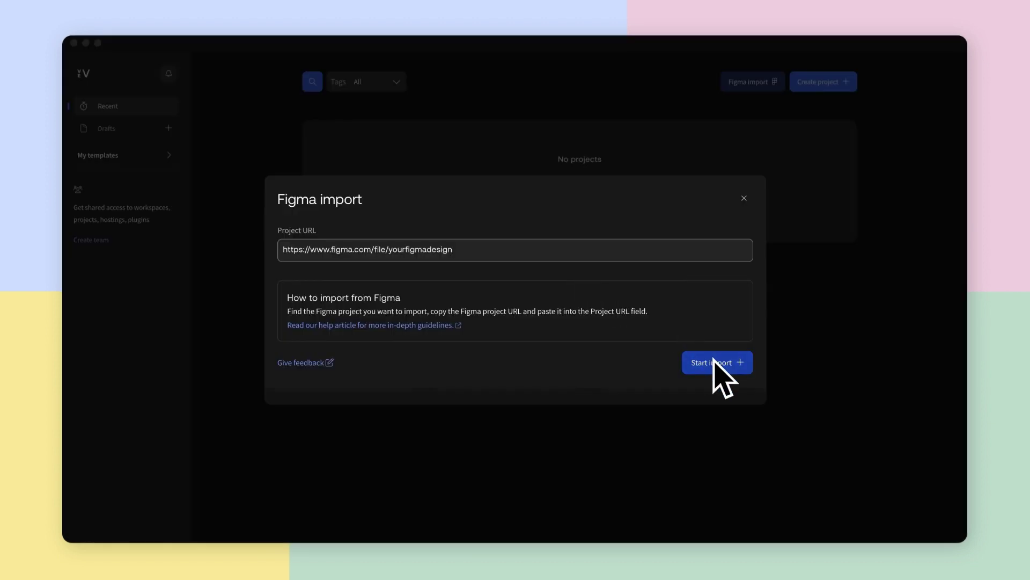
pyautogui.click(714, 361)
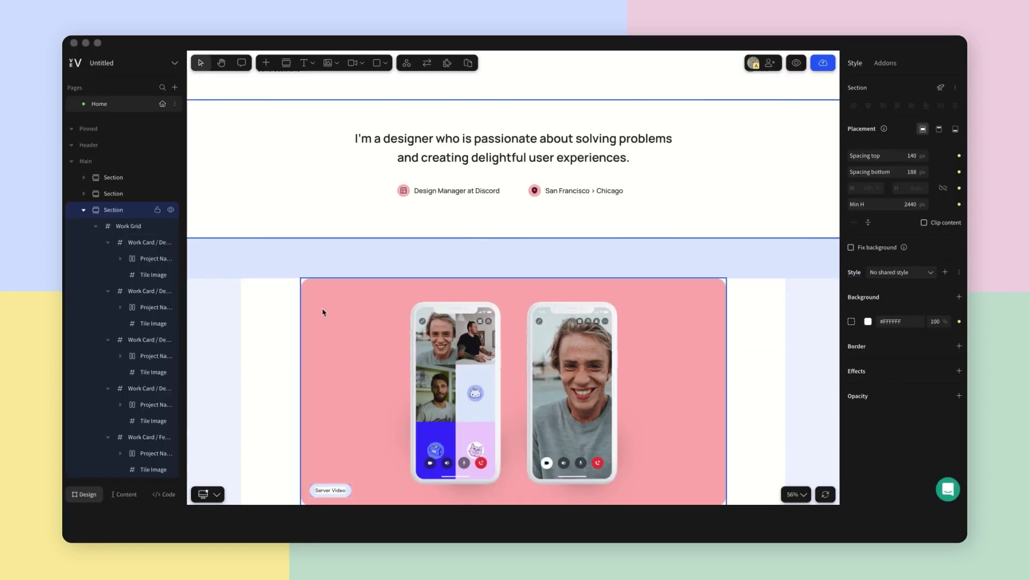
# Add an Animation addon to the section
pyautogui.click(886, 62)
pyautogui.click(878, 218)
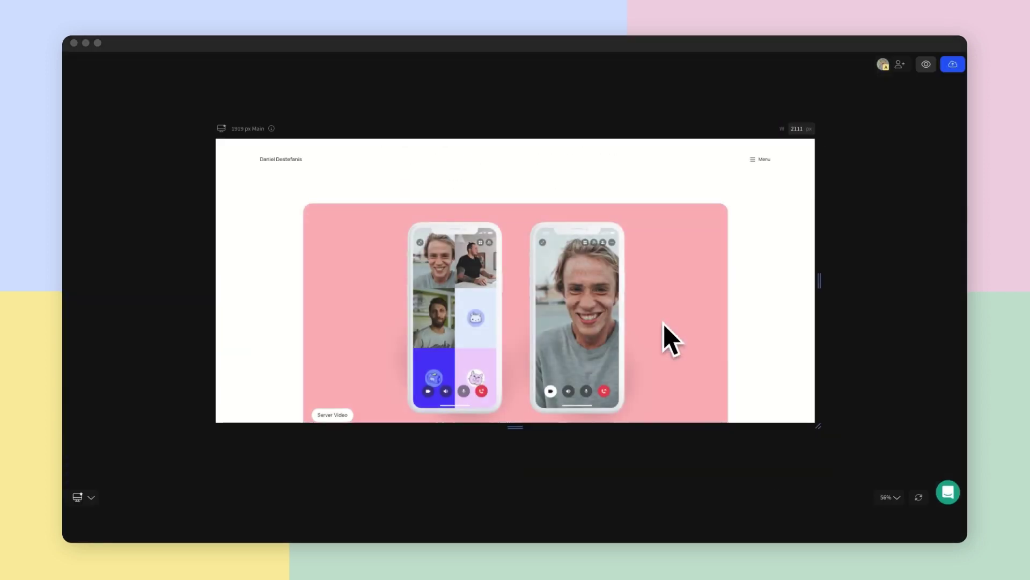
pyautogui.scroll(-5, 579, 324)
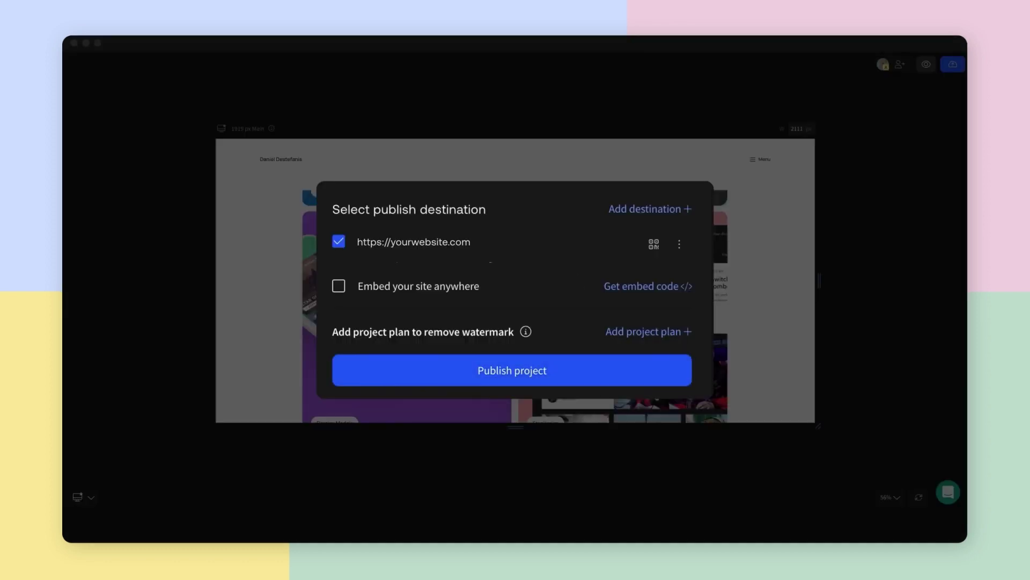
# Publish the project and scroll through the live portfolio site
pyautogui.click(528, 368)
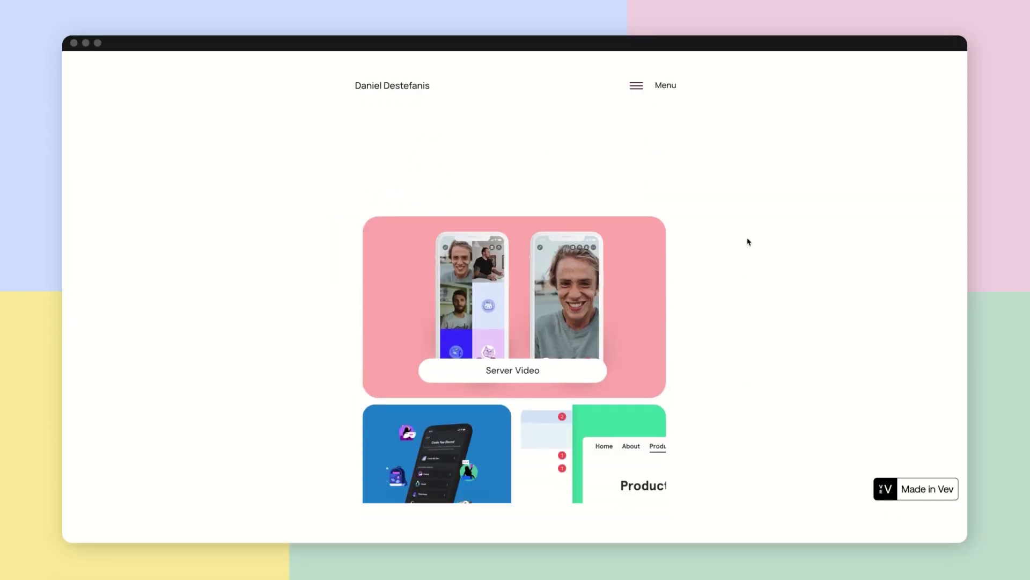
pyautogui.scroll(-3, 747, 240)
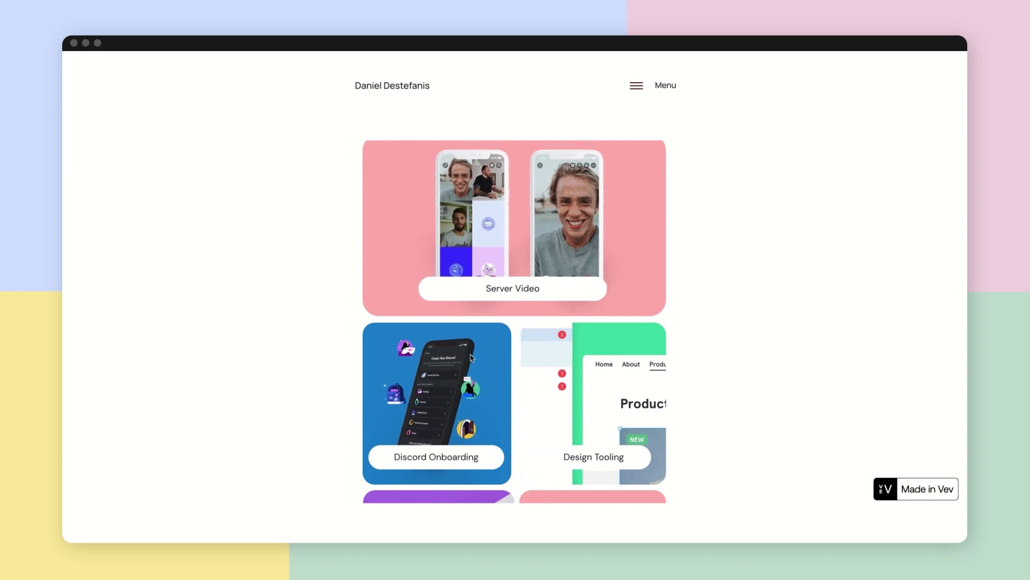
pyautogui.scroll(-5, 733, 396)
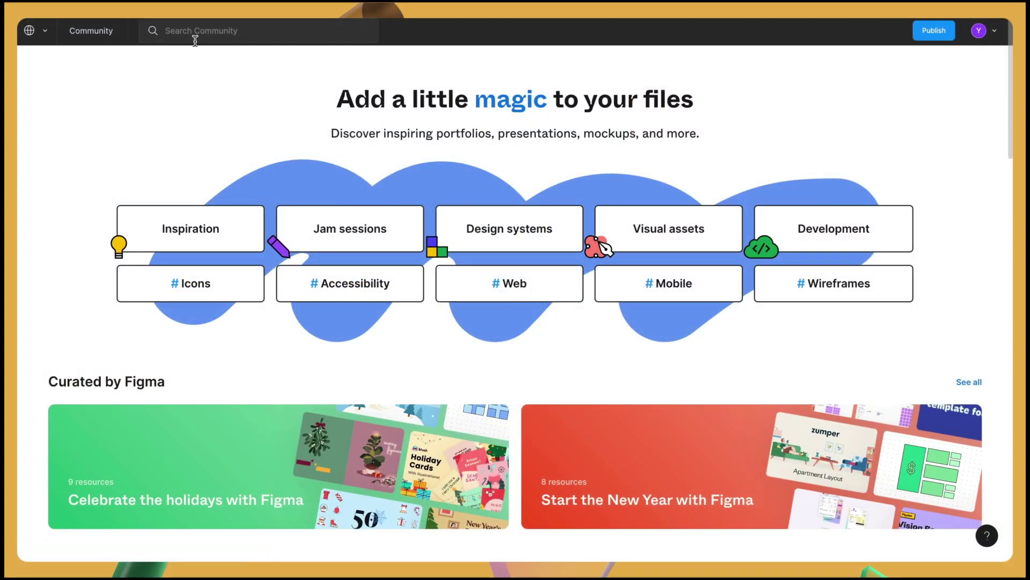
# Search Community for 'product design portfolio' and open a copy of the Product Design Portfolio file
pyautogui.click(195, 32)
pyautogui.write('produc')
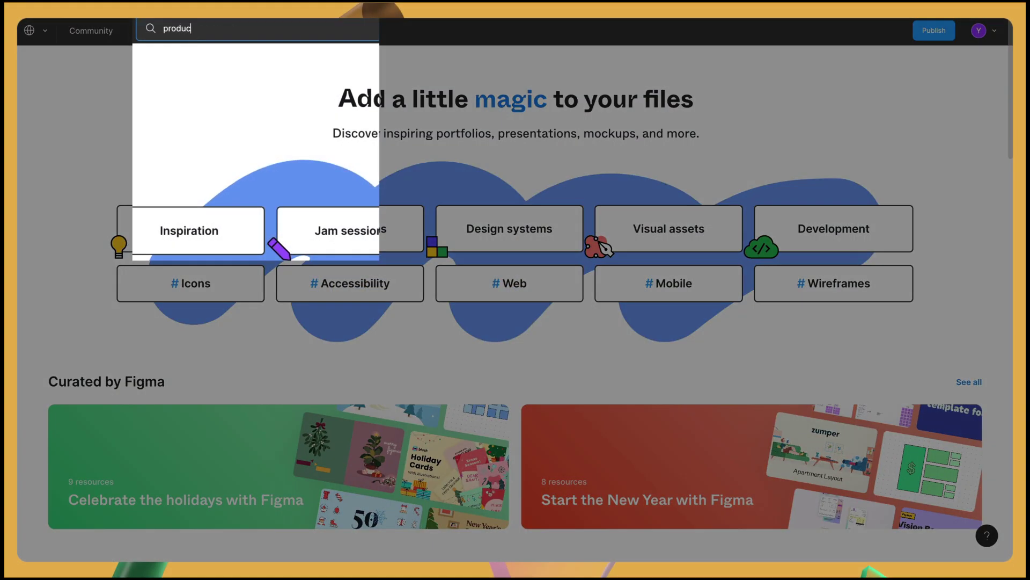
pyautogui.write('t design portfolio')
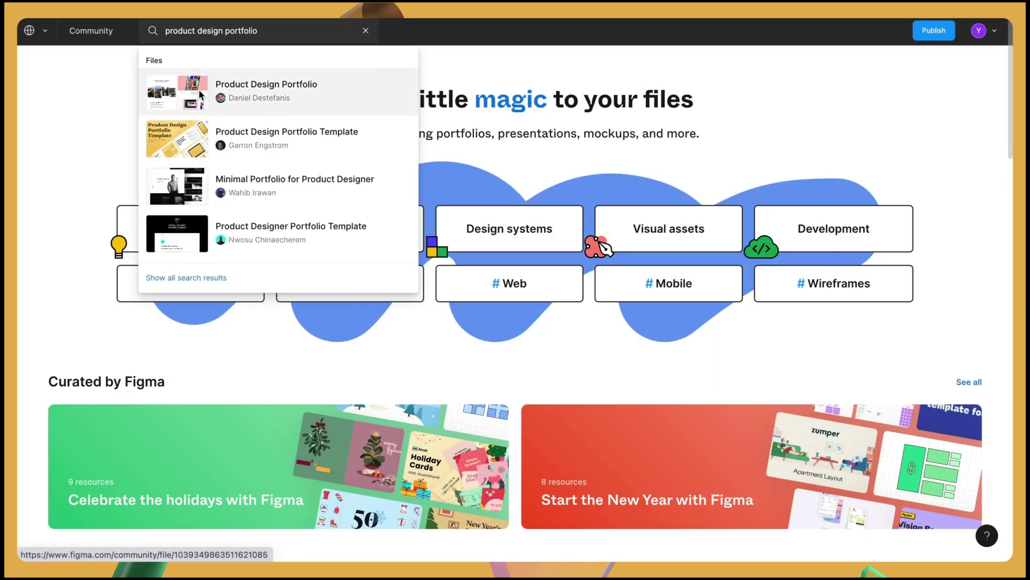
pyautogui.click(198, 89)
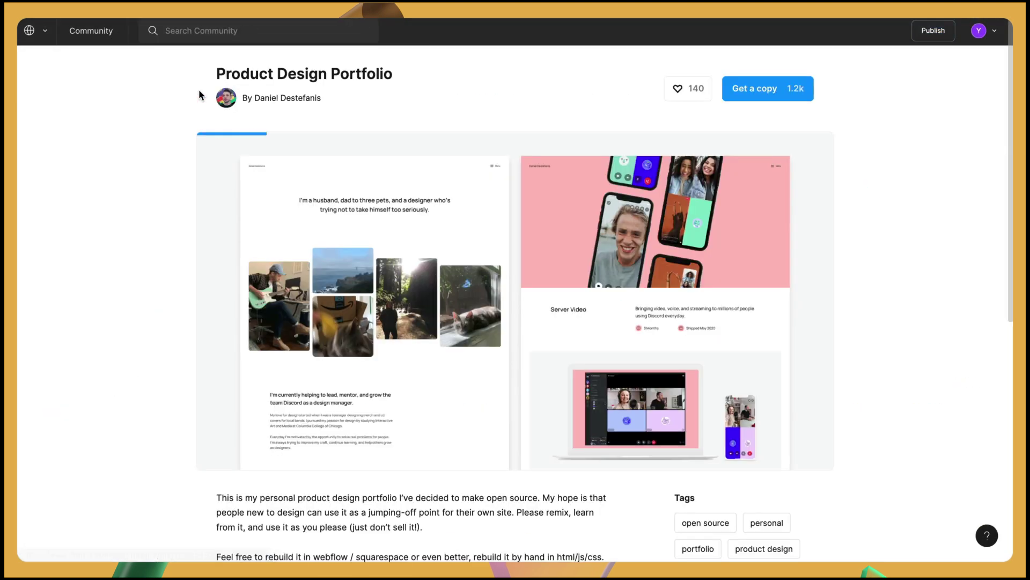
pyautogui.scroll(-2, 160, 338)
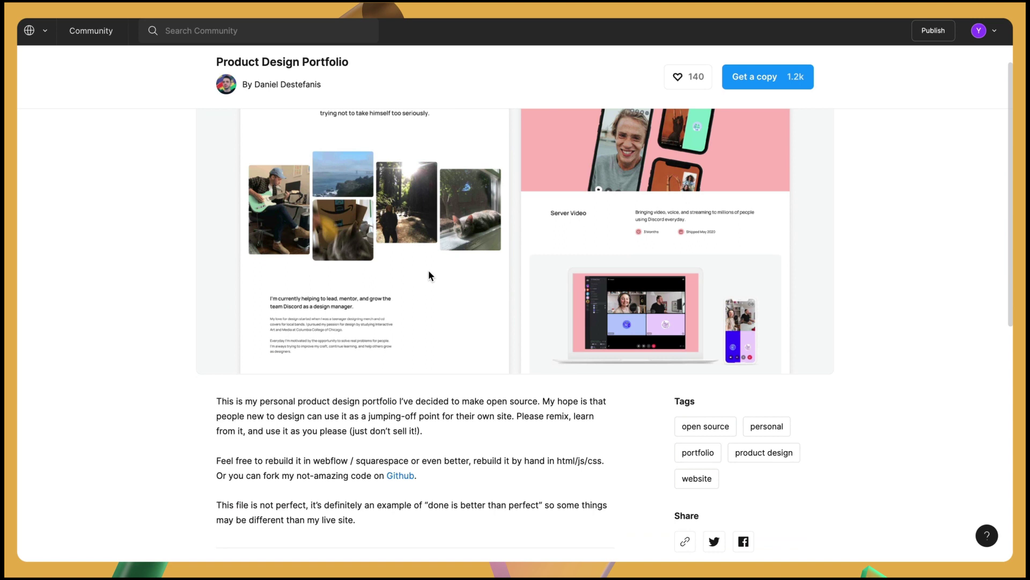
pyautogui.click(429, 269)
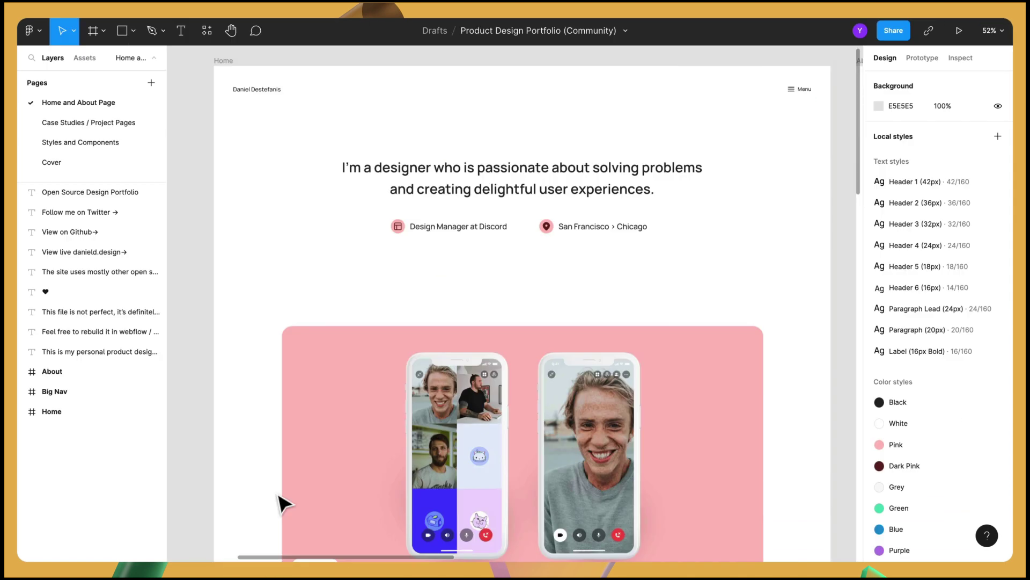
pyautogui.scroll(-10, 284, 504)
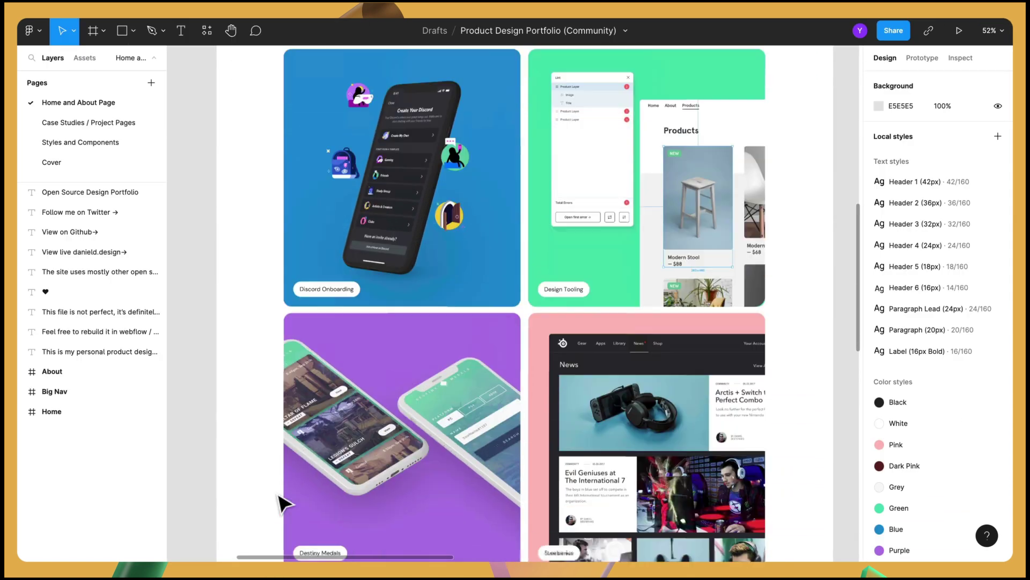
pyautogui.scroll(-7, 284, 504)
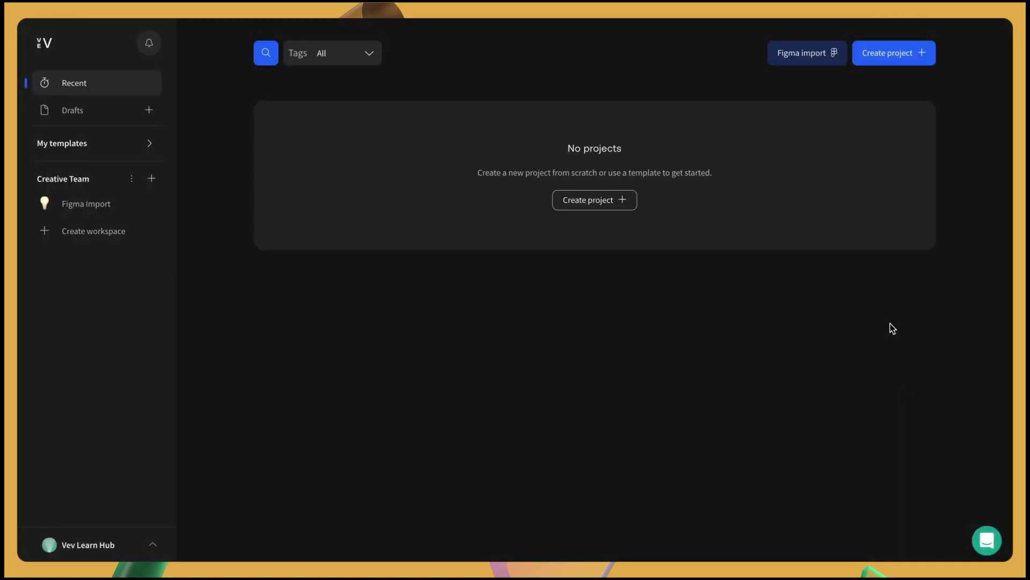
# Start a Figma import from the dashboard and allow Vev access to the Figma account
pyautogui.click(816, 59)
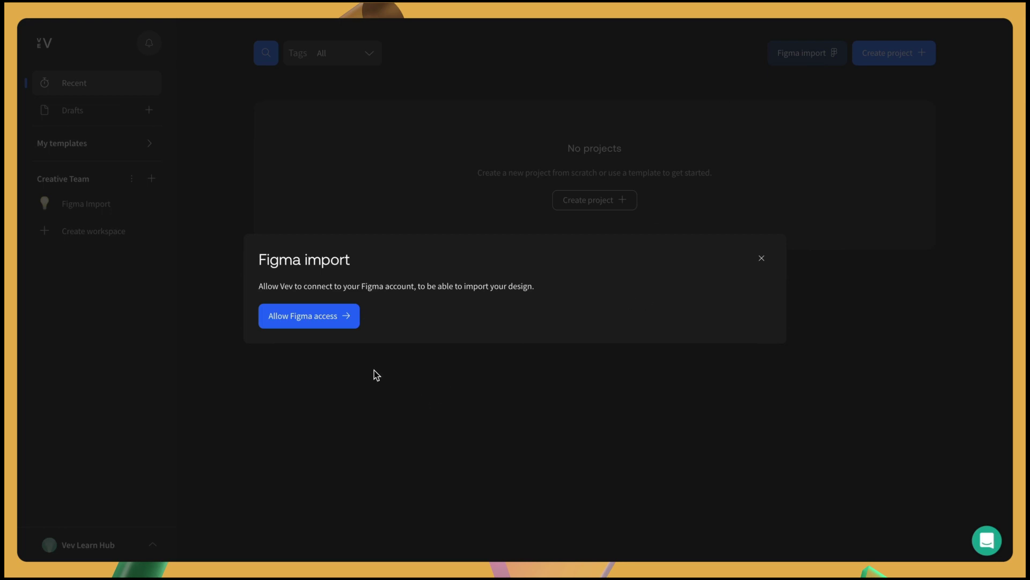
pyautogui.click(337, 331)
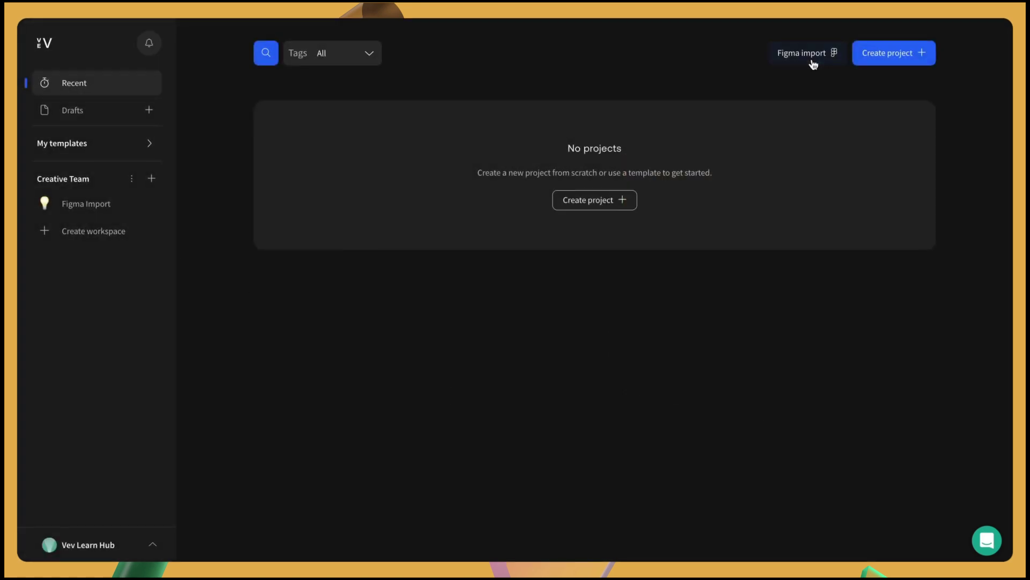
# Paste the Figma file link into the Project URL field and start the import
pyautogui.click(813, 59)
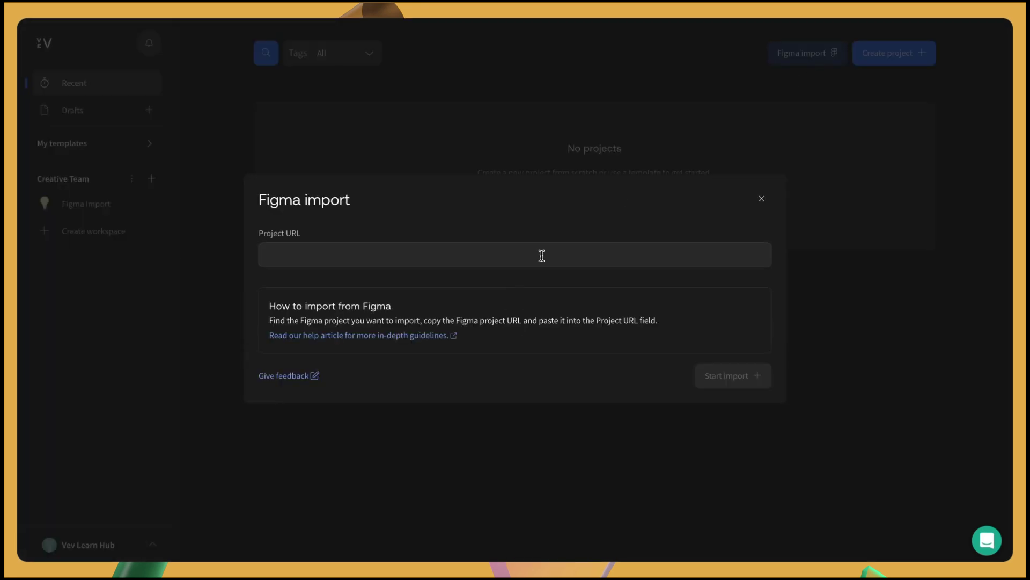
pyautogui.click(542, 255)
pyautogui.write('https://www.figma.com/file/hSER3NJ39qjOJQ6nh2GGGC/Product-Design-Portfolio-(Community)?node-id=1616%3A108&t=scs2XHDodasHCblY-0')
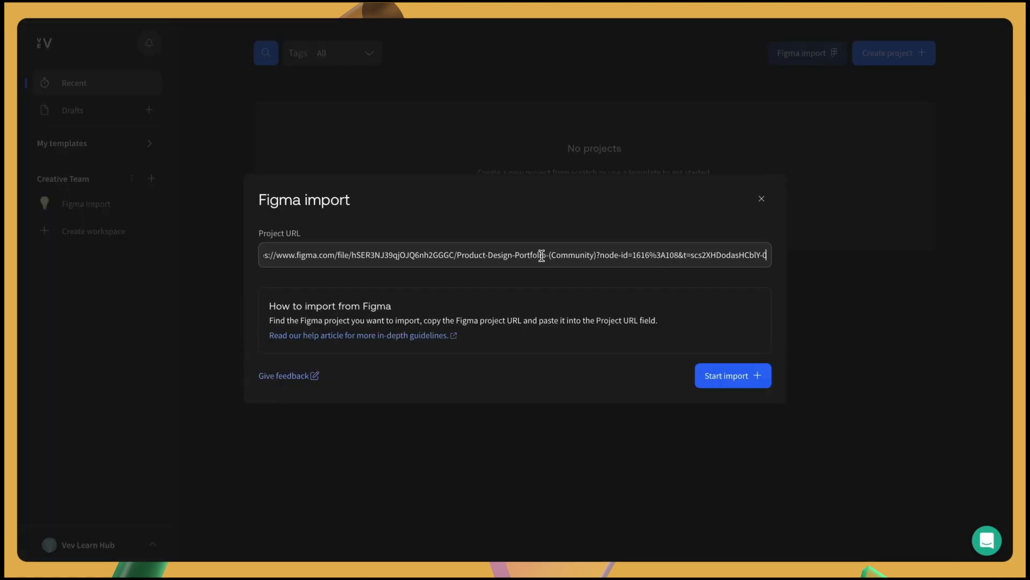
pyautogui.click(750, 384)
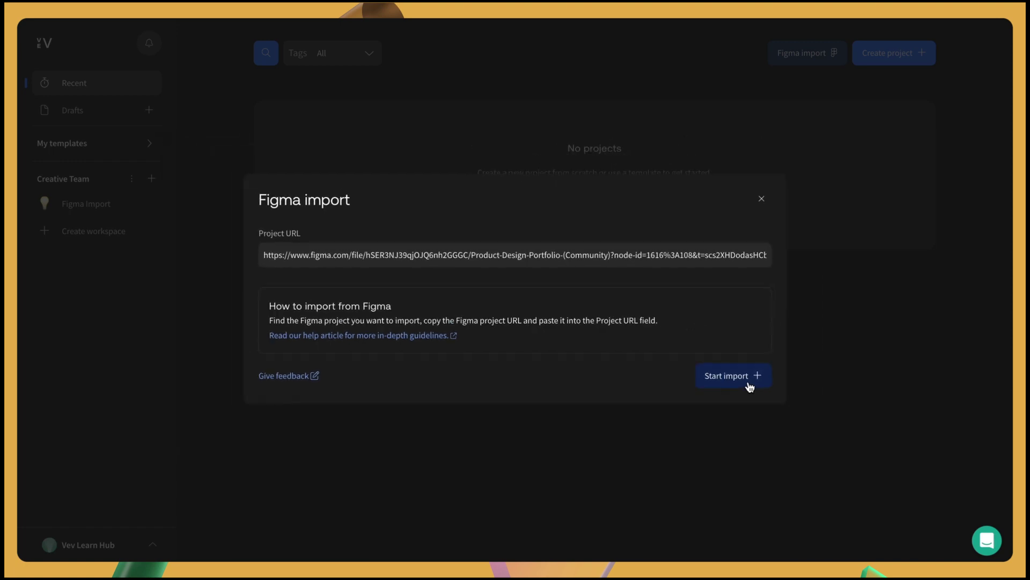
pyautogui.click(823, 417)
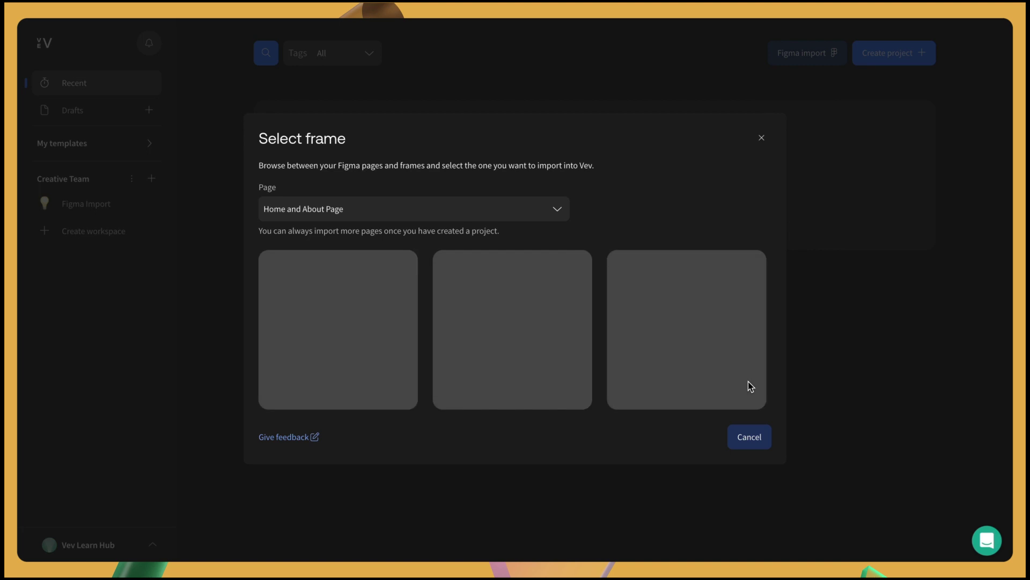
# Import the Home frame as the new Vev project
pyautogui.moveTo(749, 387)
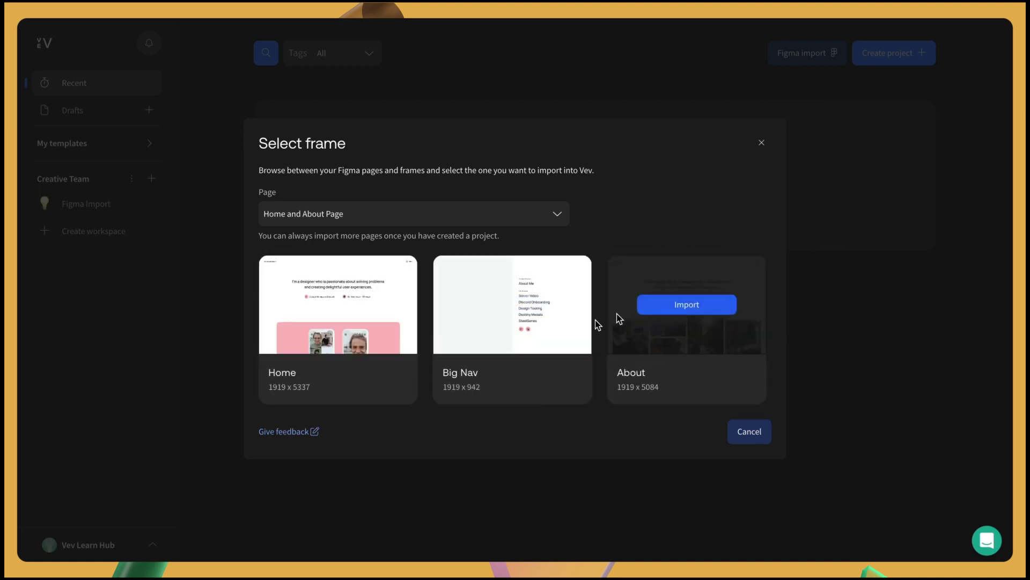
pyautogui.moveTo(416, 361)
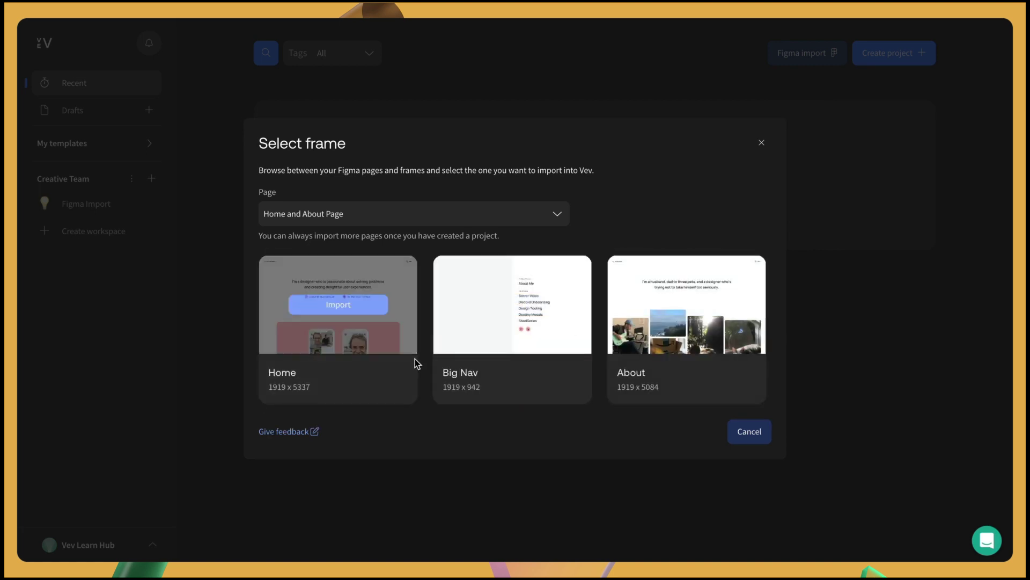
pyautogui.click(355, 309)
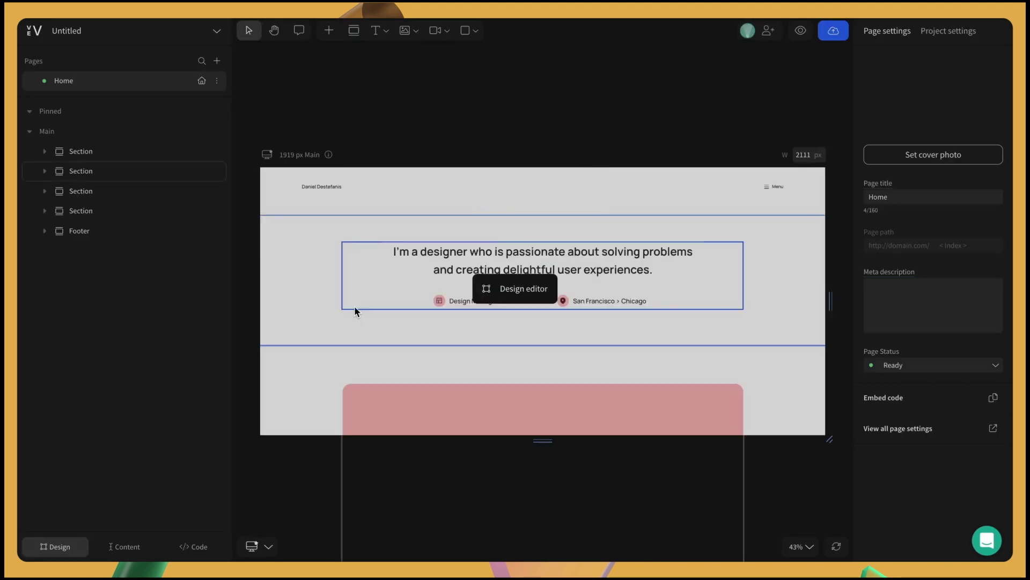
# Expand the Navigation, Hero, Work Grid, About Section and Footer layers in the Layers panel
pyautogui.scroll(-2, 336, 368)
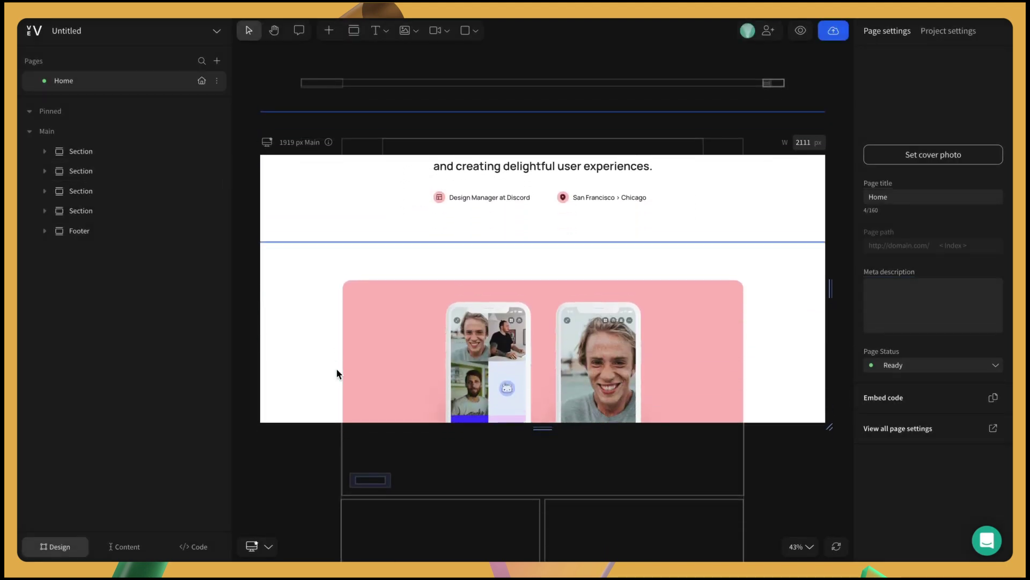
pyautogui.scroll(-2, 336, 368)
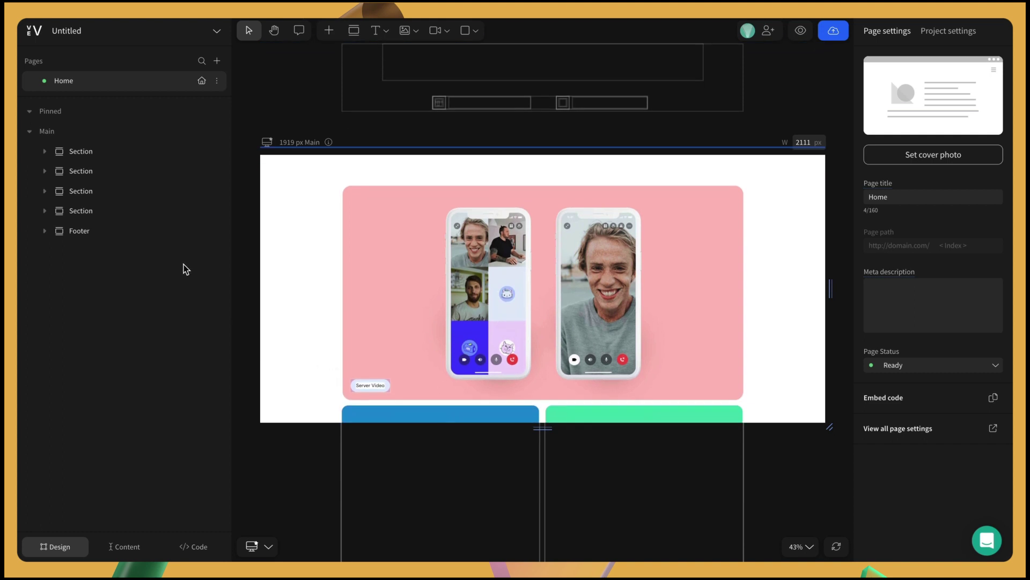
pyautogui.click(44, 152)
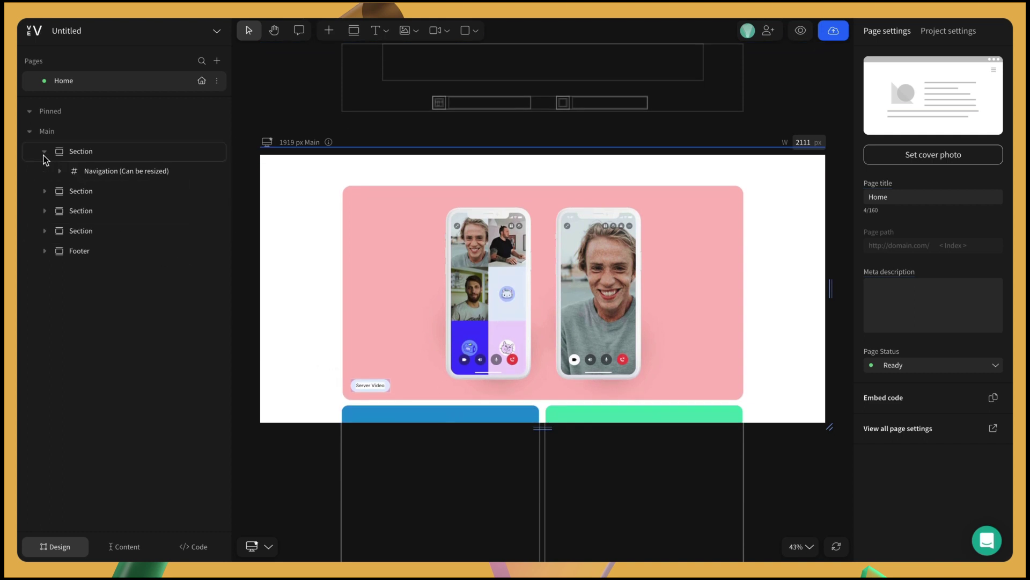
pyautogui.click(44, 192)
pyautogui.click(44, 231)
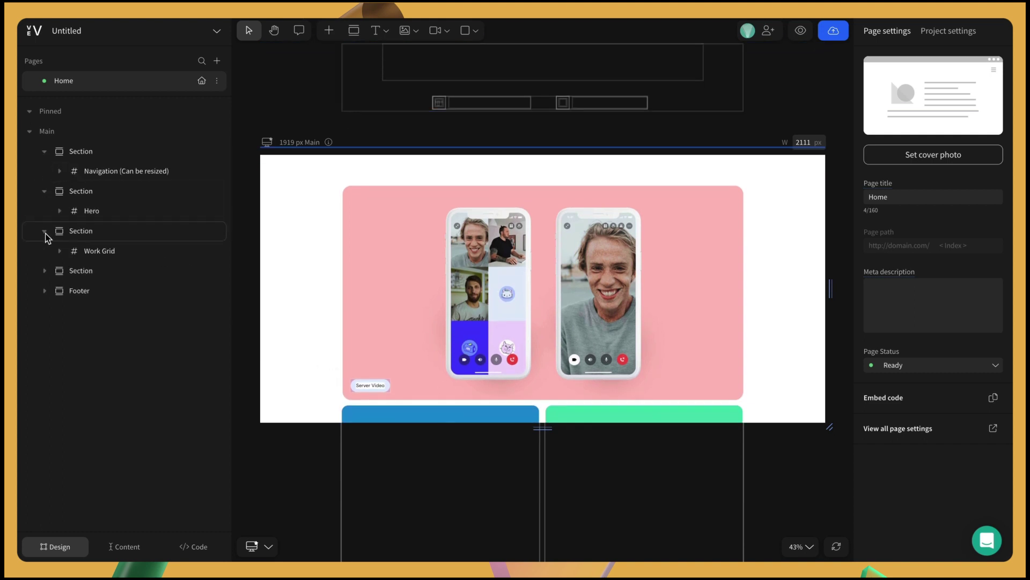
pyautogui.click(44, 272)
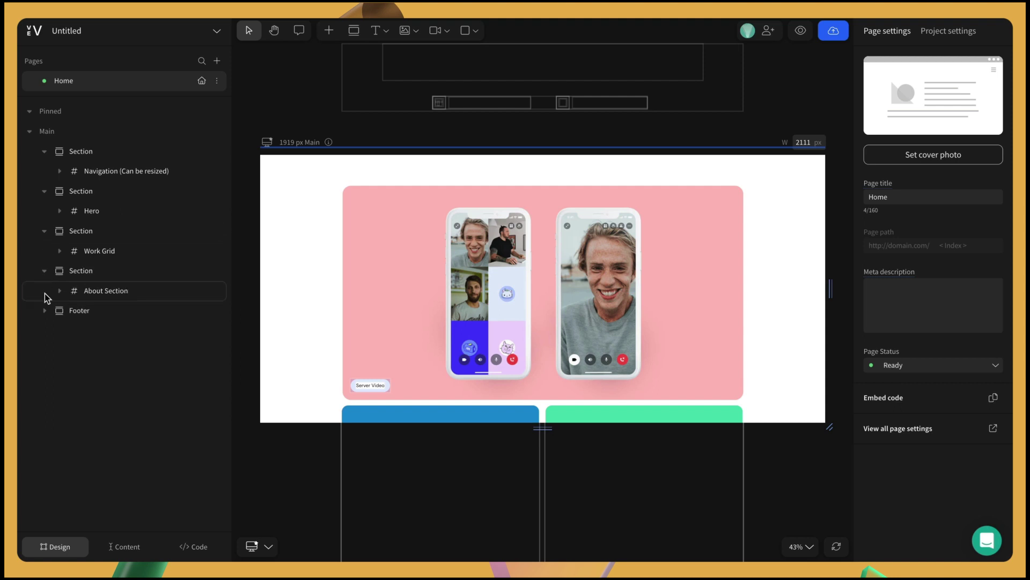
pyautogui.click(44, 311)
pyautogui.scroll(-1, 323, 334)
pyautogui.scroll(-6, 323, 331)
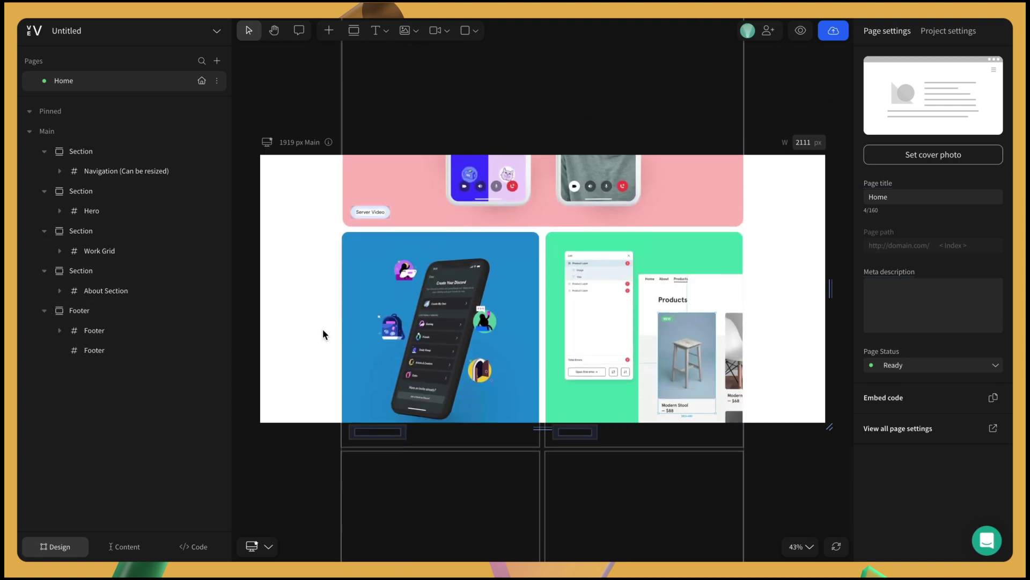
pyautogui.scroll(-3, 323, 329)
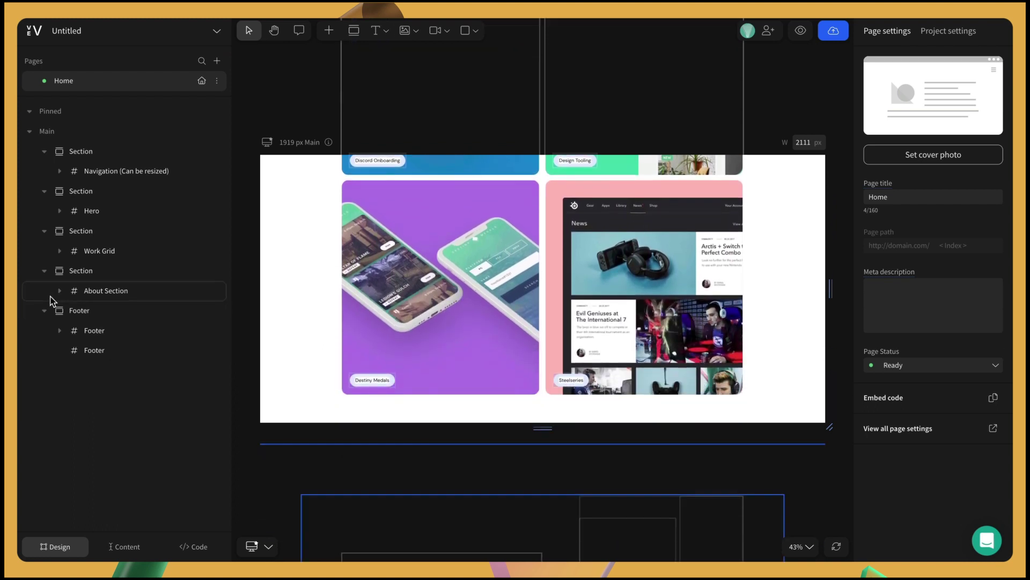
pyautogui.click(60, 330)
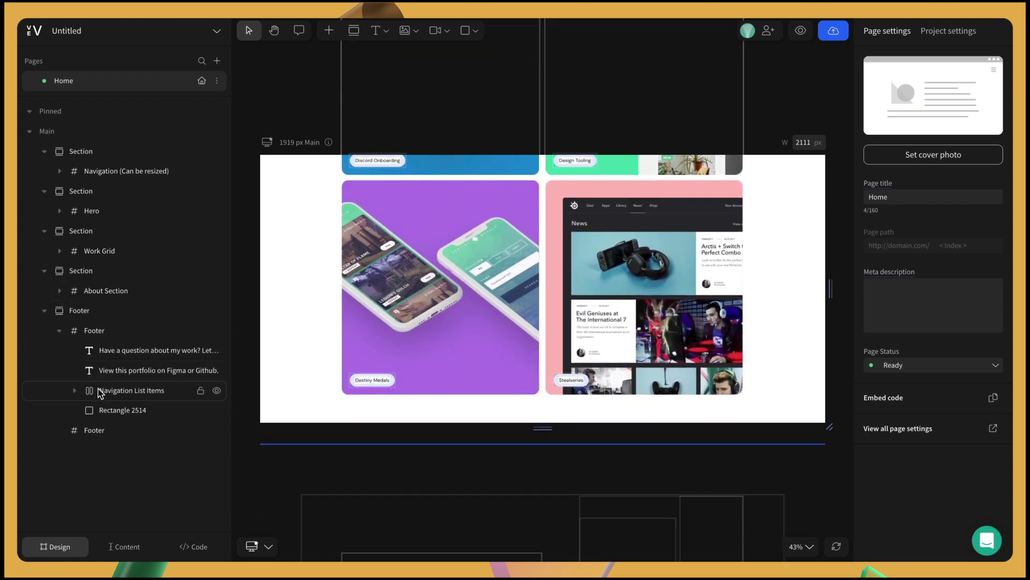
# Open the project's image library and preview one of the images
pyautogui.click(407, 30)
pyautogui.click(408, 173)
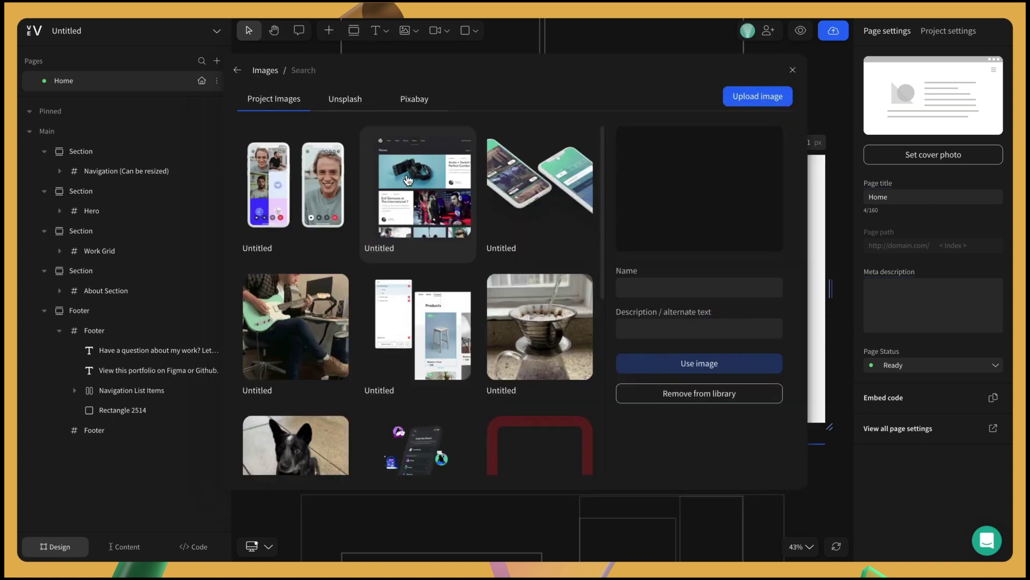
pyautogui.click(404, 210)
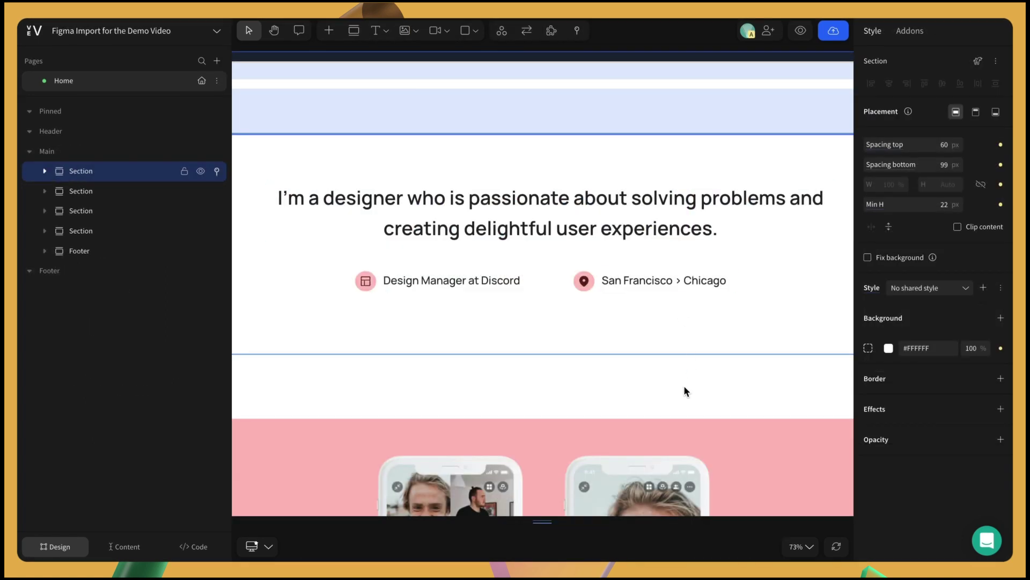
pyautogui.scroll(-3, 626, 461)
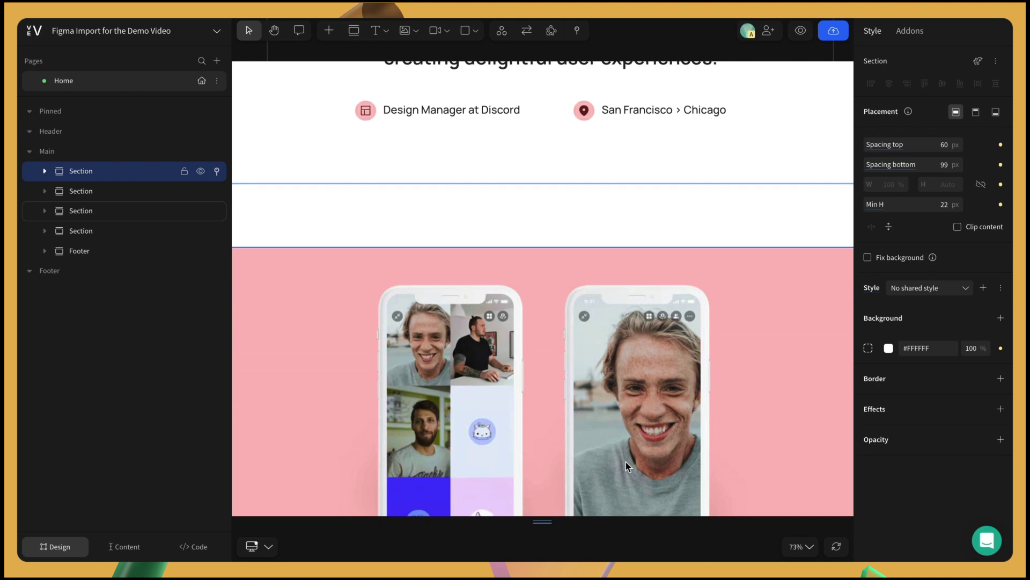
pyautogui.scroll(-6, 625, 461)
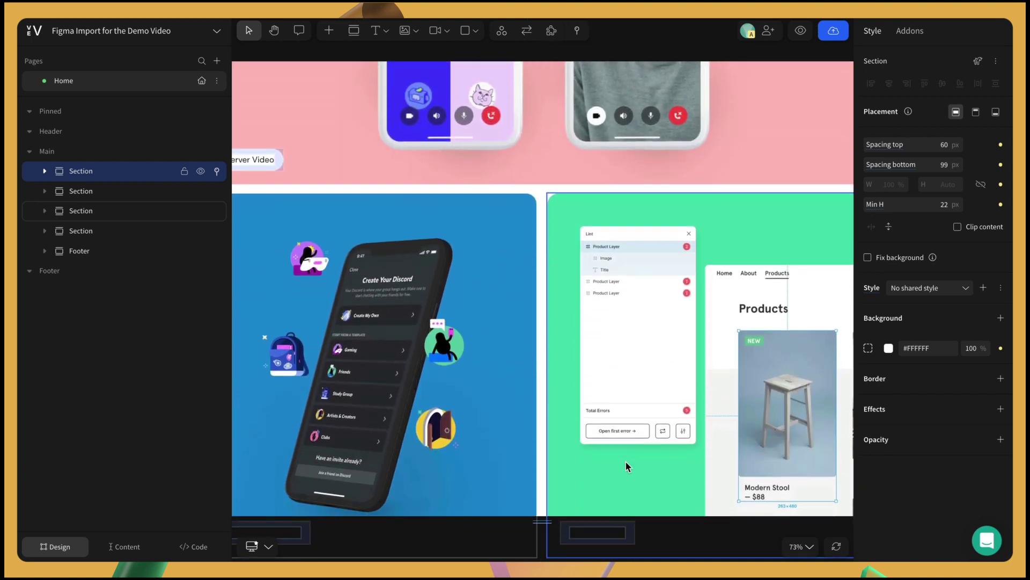
pyautogui.scroll(-8, 626, 461)
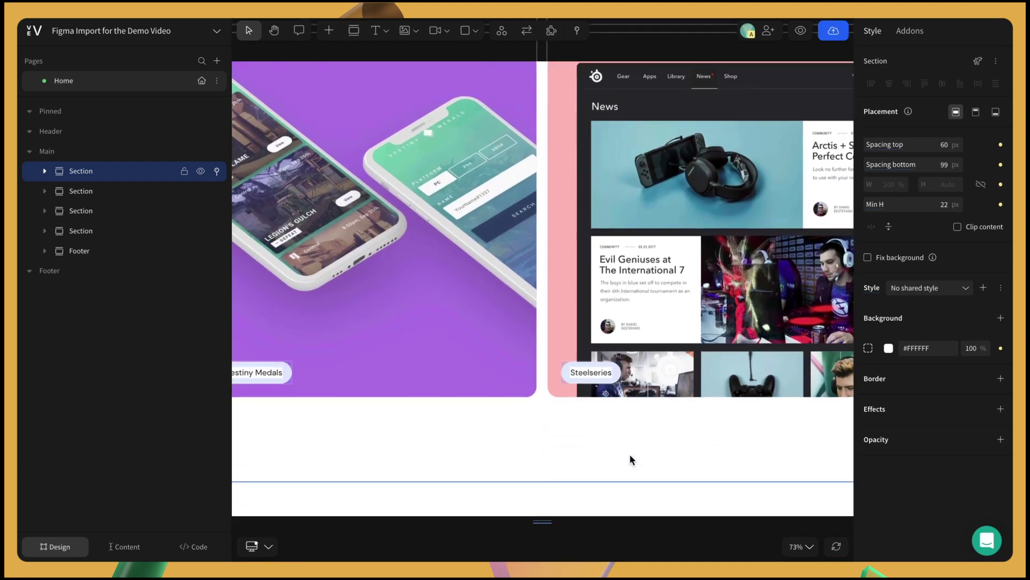
pyautogui.scroll(12, 629, 452)
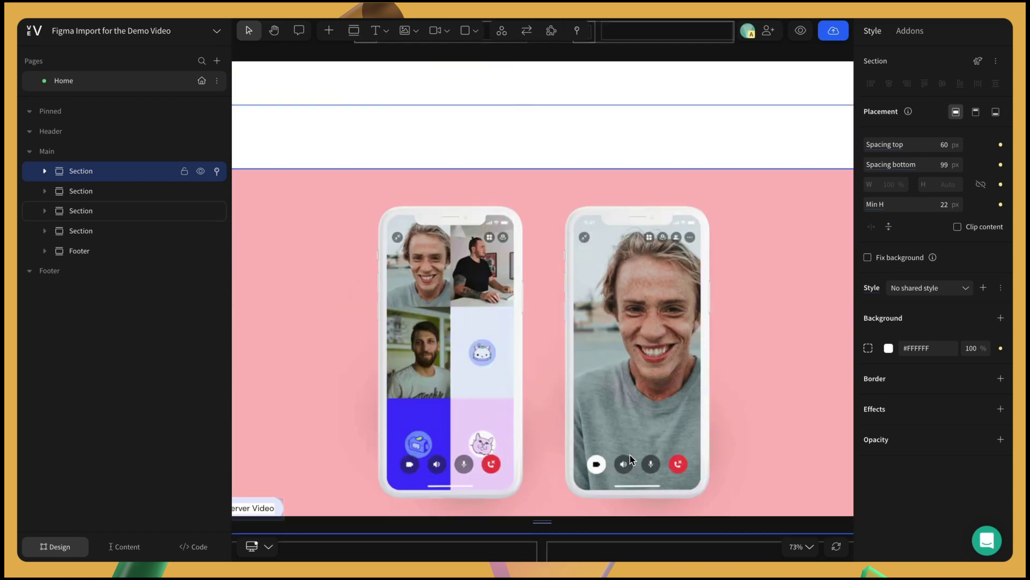
pyautogui.scroll(5, 630, 455)
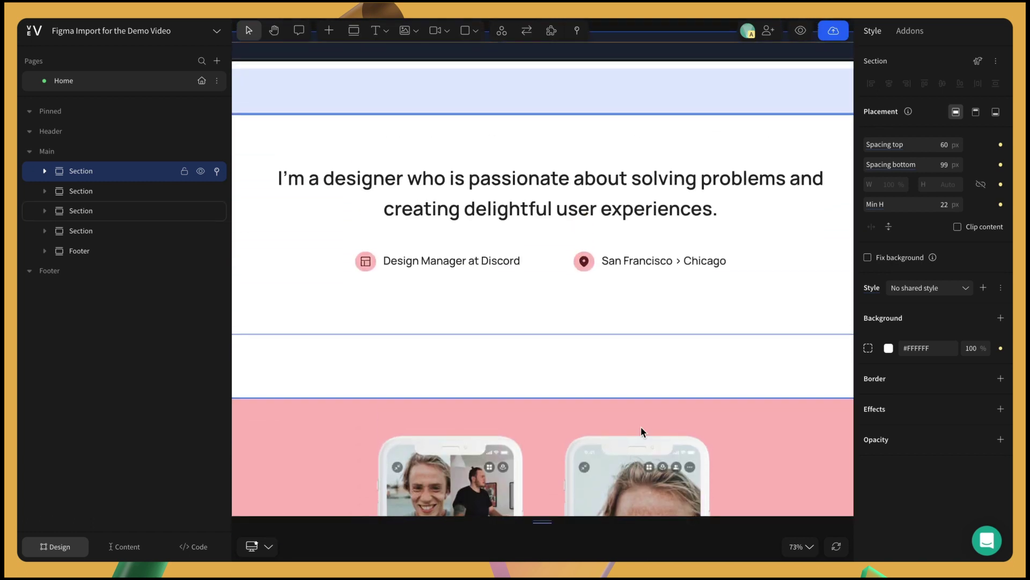
# Add an Animation addon to the top section using the Fade in load preset
pyautogui.click(923, 35)
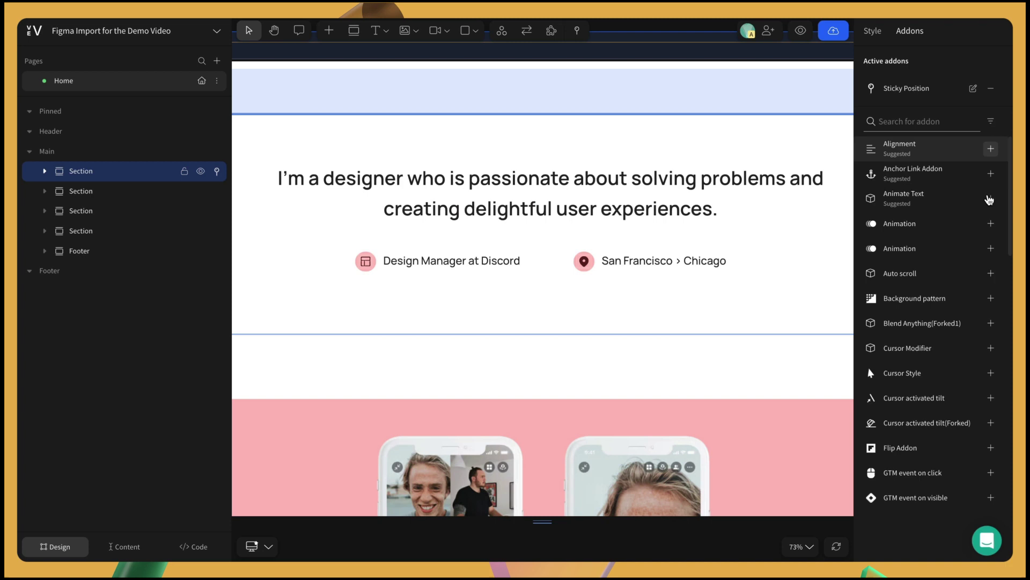
pyautogui.click(986, 223)
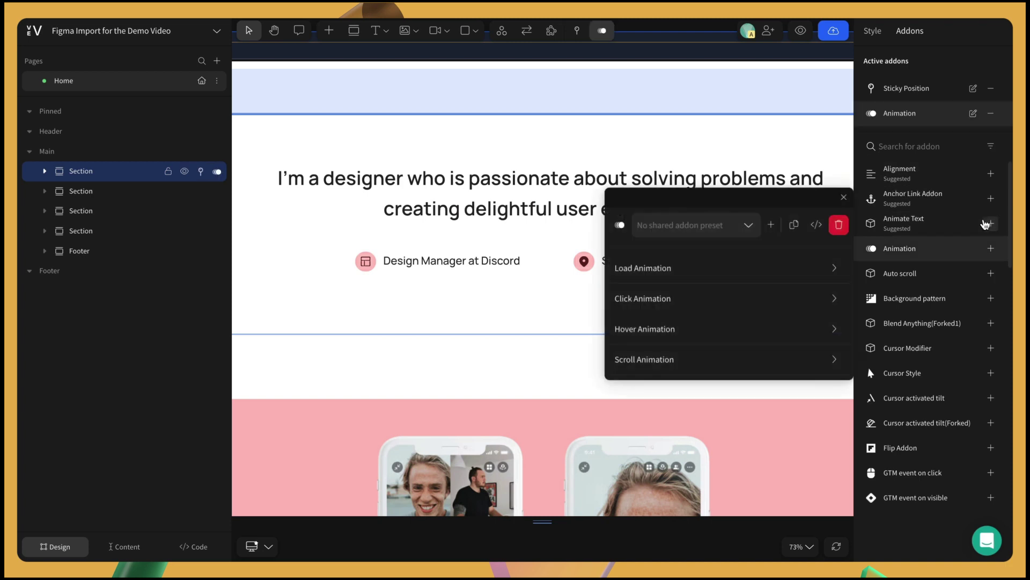
pyautogui.click(835, 269)
pyautogui.click(765, 315)
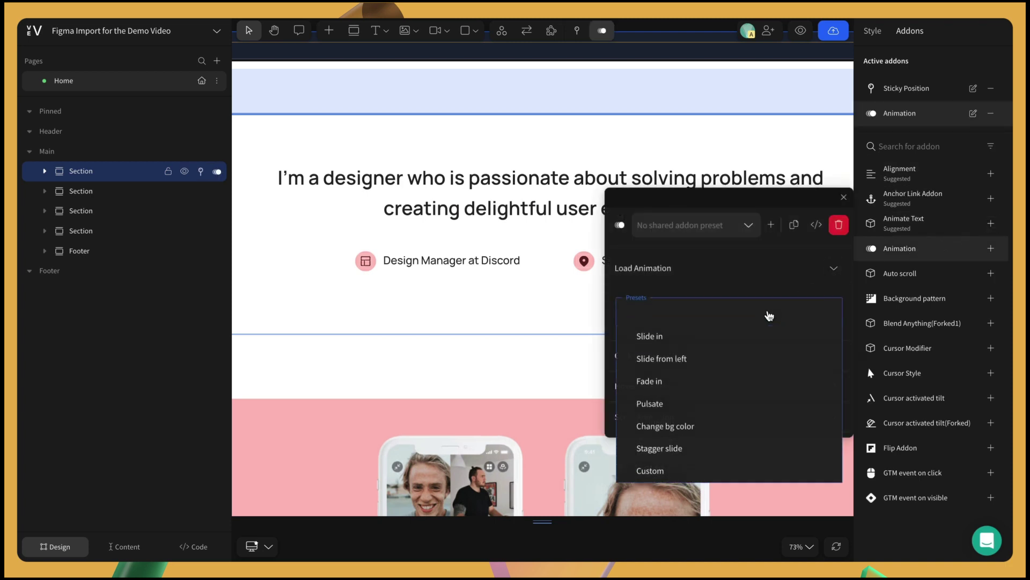
pyautogui.click(734, 380)
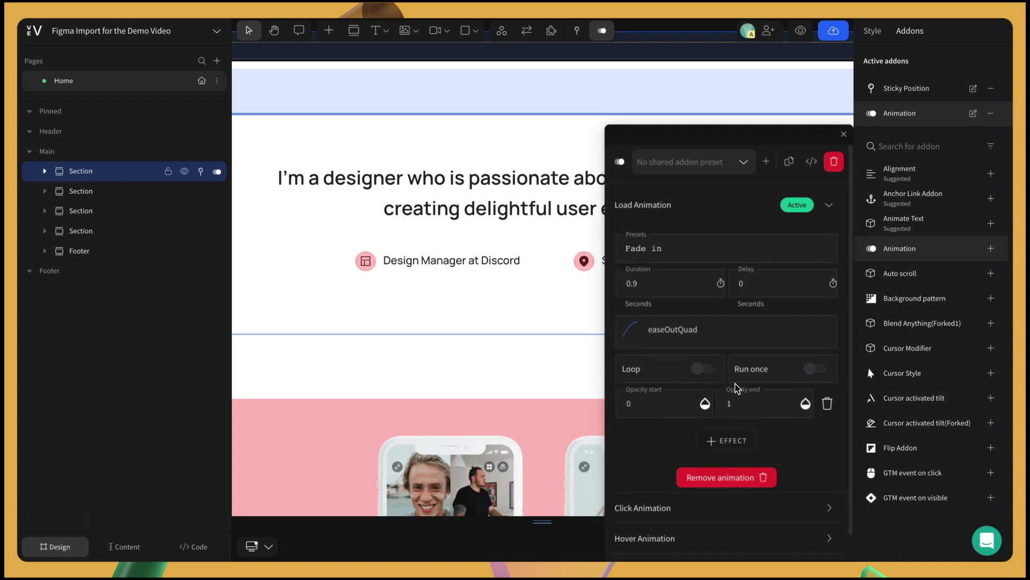
pyautogui.click(110, 192)
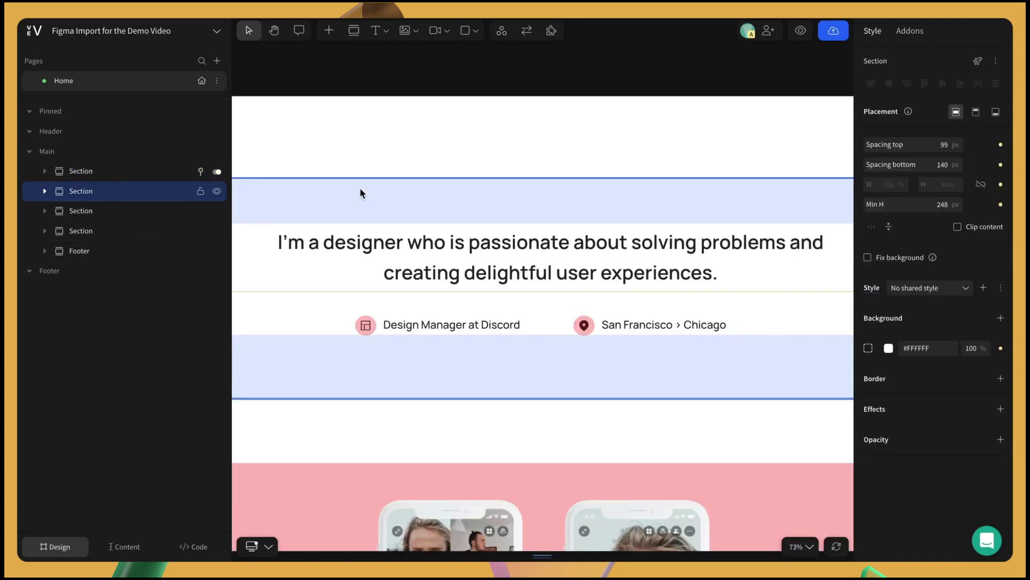
# Preview the full page and scroll through it to check the fade-in
pyautogui.press('p')
pyautogui.scroll(-10, 806, 356)
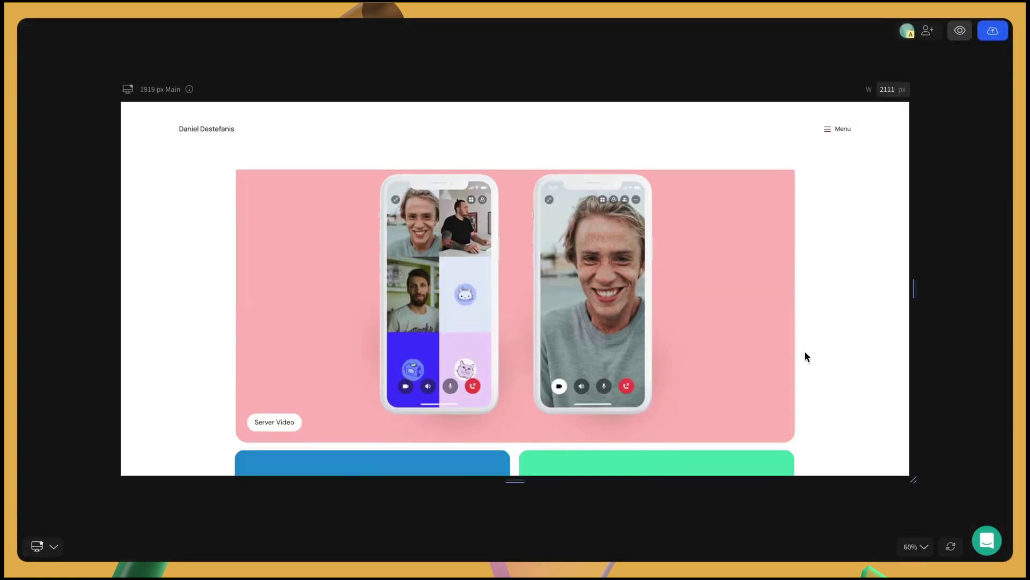
pyautogui.scroll(-10, 816, 392)
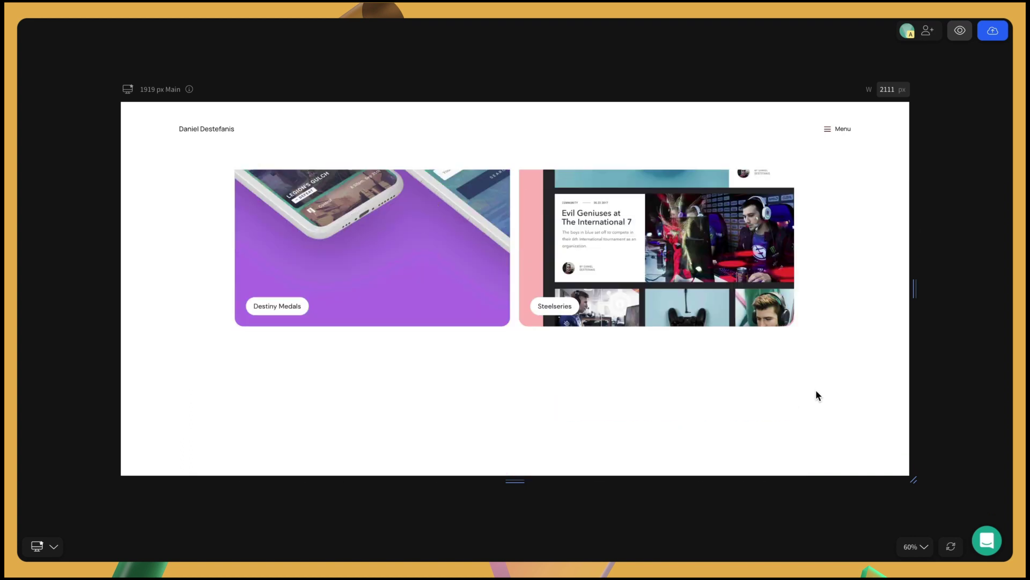
pyautogui.scroll(-8, 816, 395)
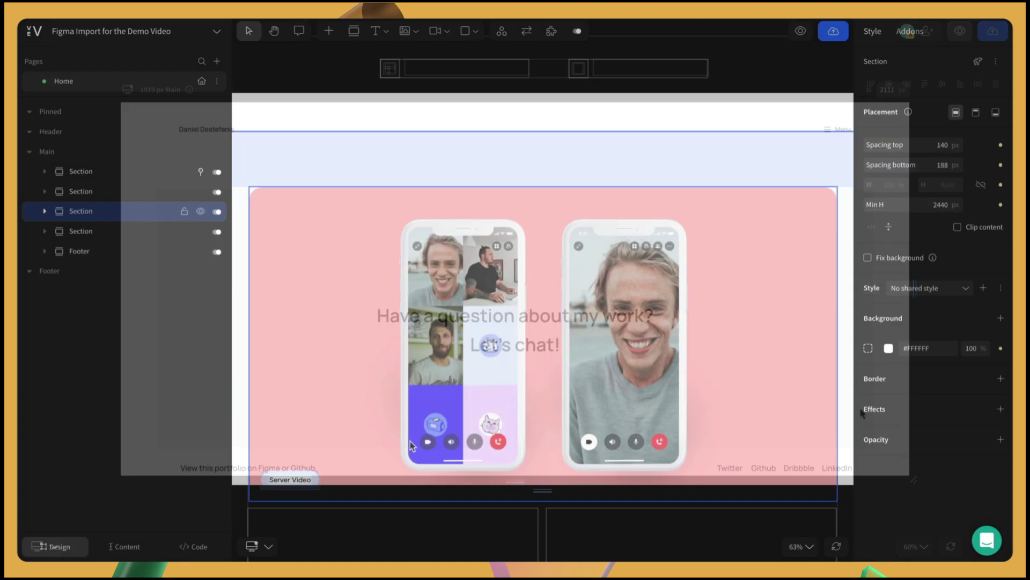
pyautogui.scroll(-12, 411, 444)
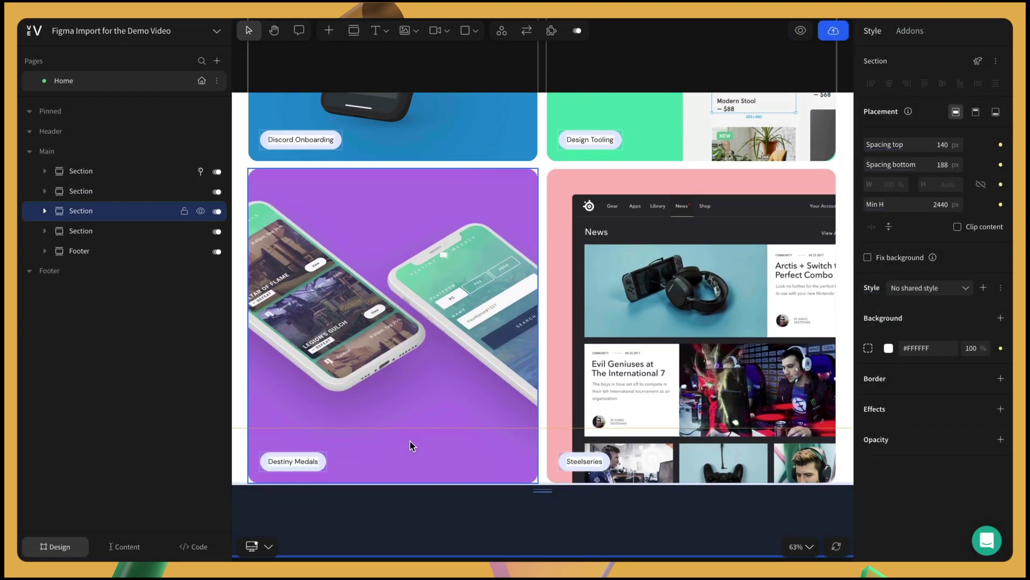
# Select the first Work Grid tile image and add an Animation addon to it
pyautogui.scroll(10, 410, 445)
pyautogui.scroll(5, 410, 442)
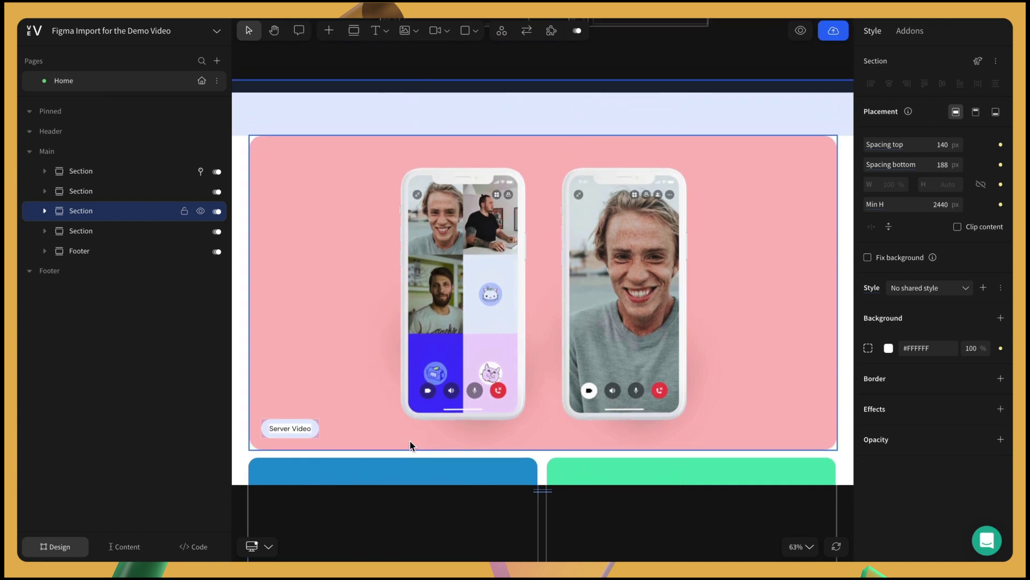
pyautogui.click(44, 211)
pyautogui.click(127, 292)
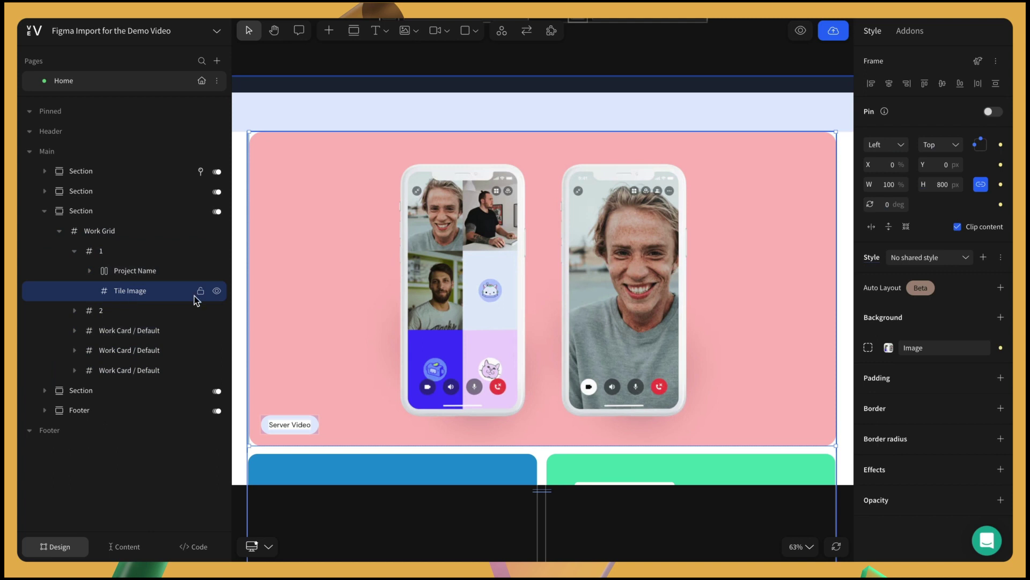
pyautogui.click(910, 31)
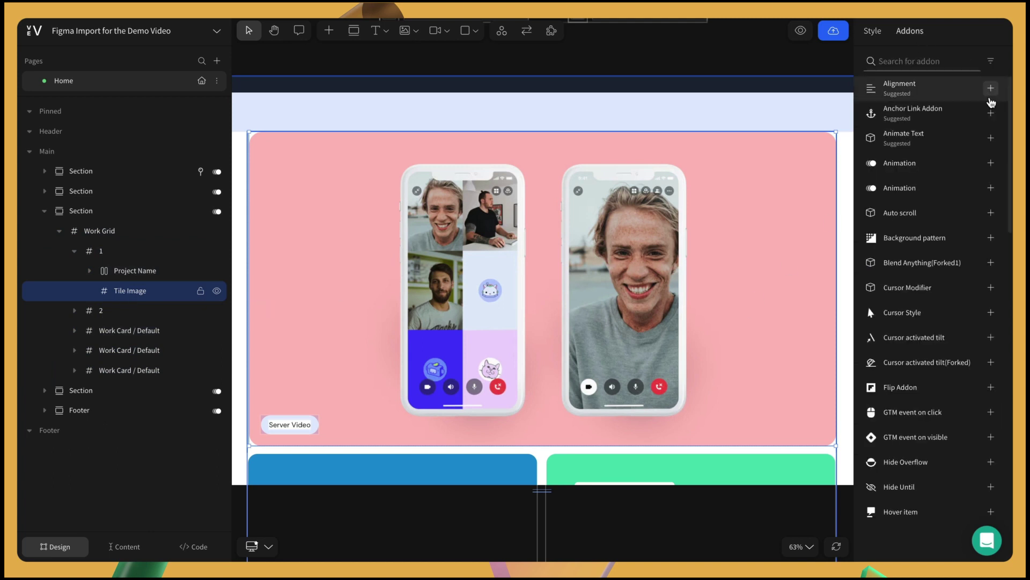
pyautogui.click(991, 162)
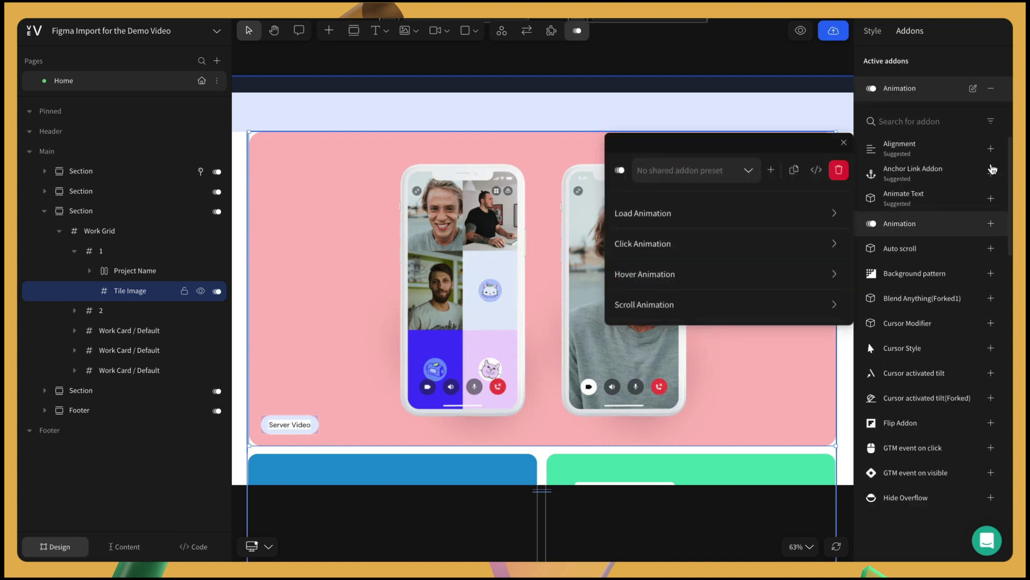
# Apply the Scale up hover preset, adjust its scale value, then preview the page
pyautogui.click(834, 275)
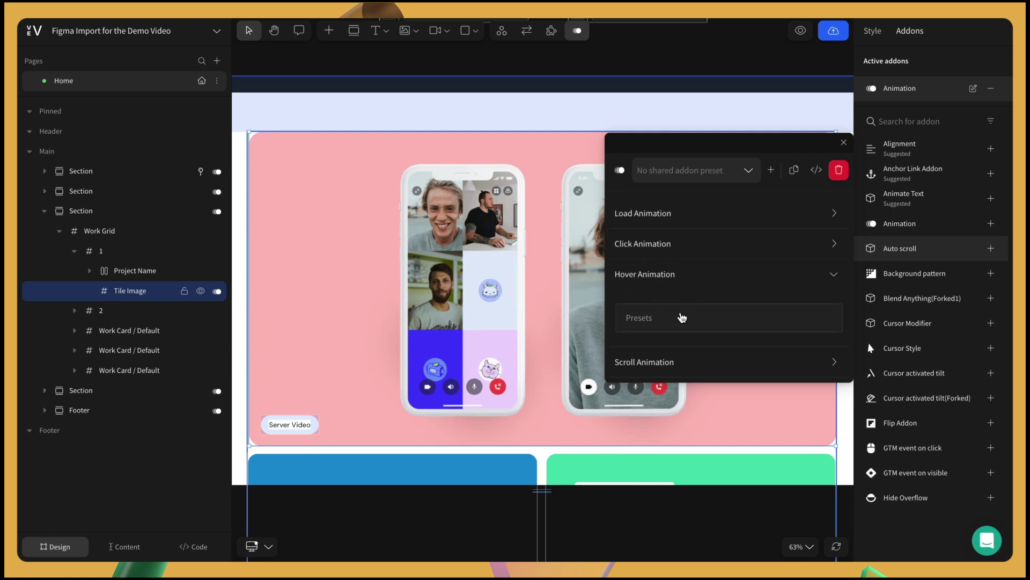
pyautogui.click(678, 325)
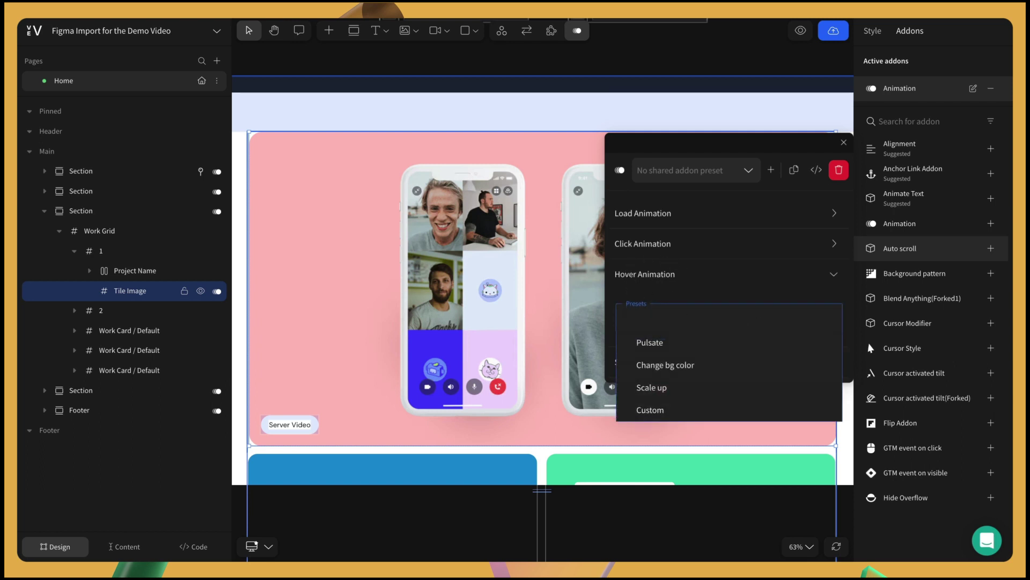
pyautogui.click(660, 387)
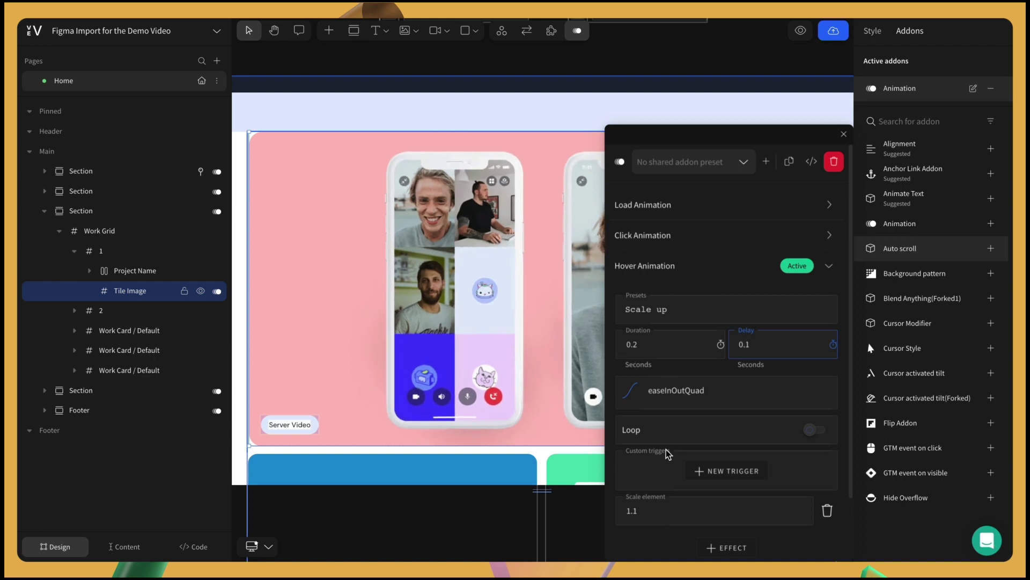
pyautogui.click(662, 514)
pyautogui.write('.05')
pyautogui.press('Escape')
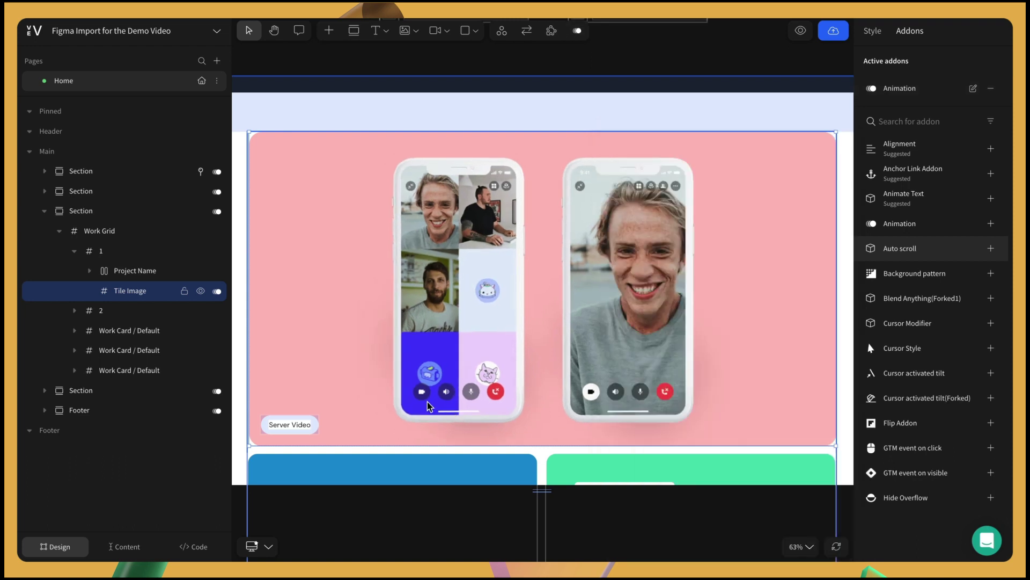
pyautogui.scroll(-5, 384, 453)
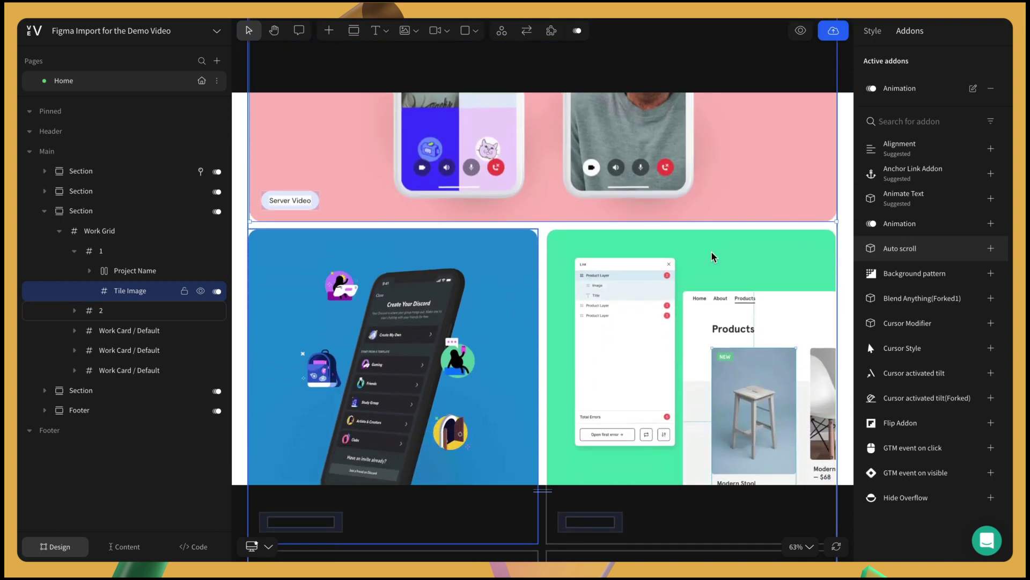
pyautogui.click(800, 31)
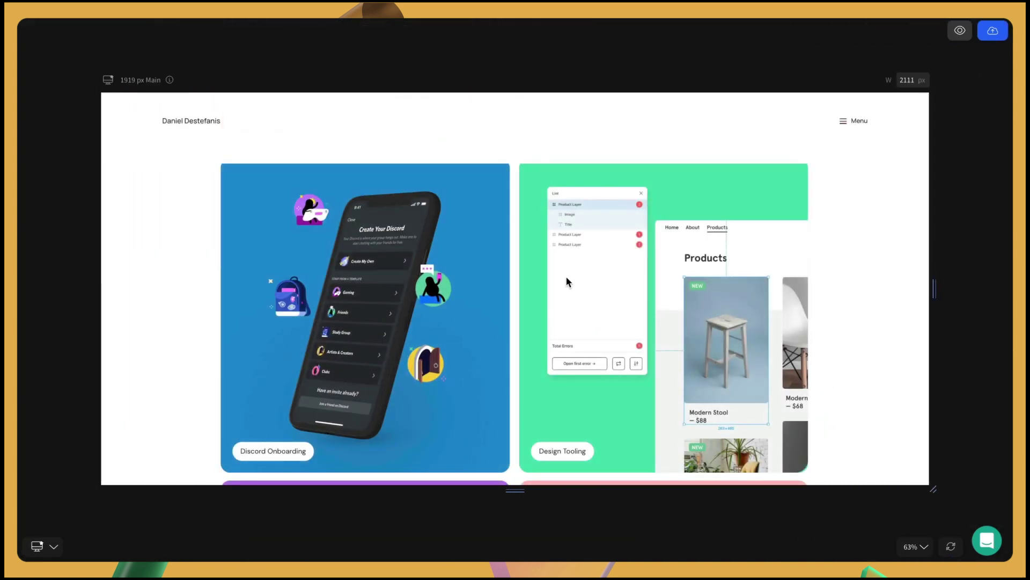
# Give image1, image2 and image3 Fade in load animations delayed 0.1, 0.4 and 0.7 s
pyautogui.scroll(-4, 456, 358)
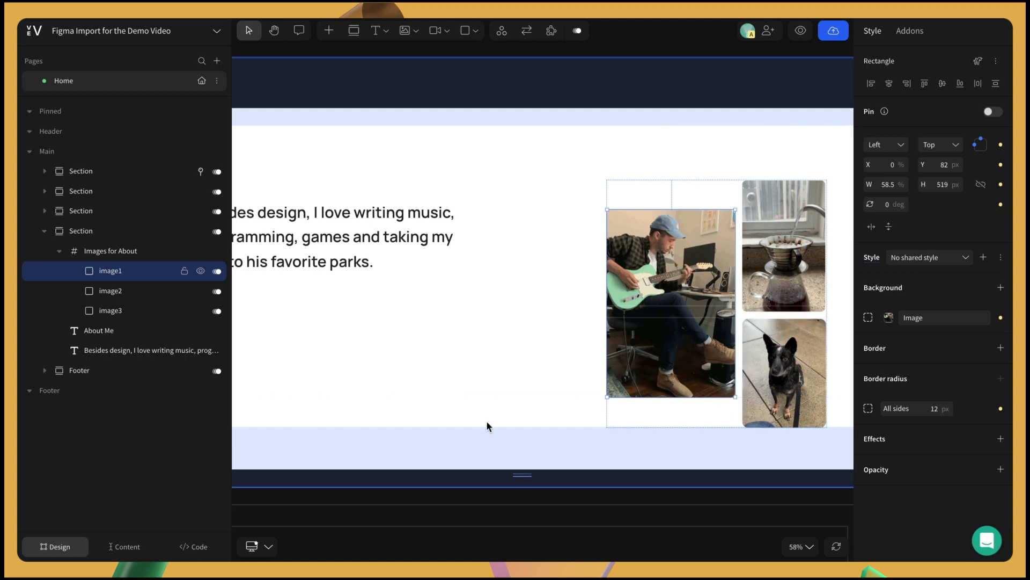
pyautogui.click(217, 271)
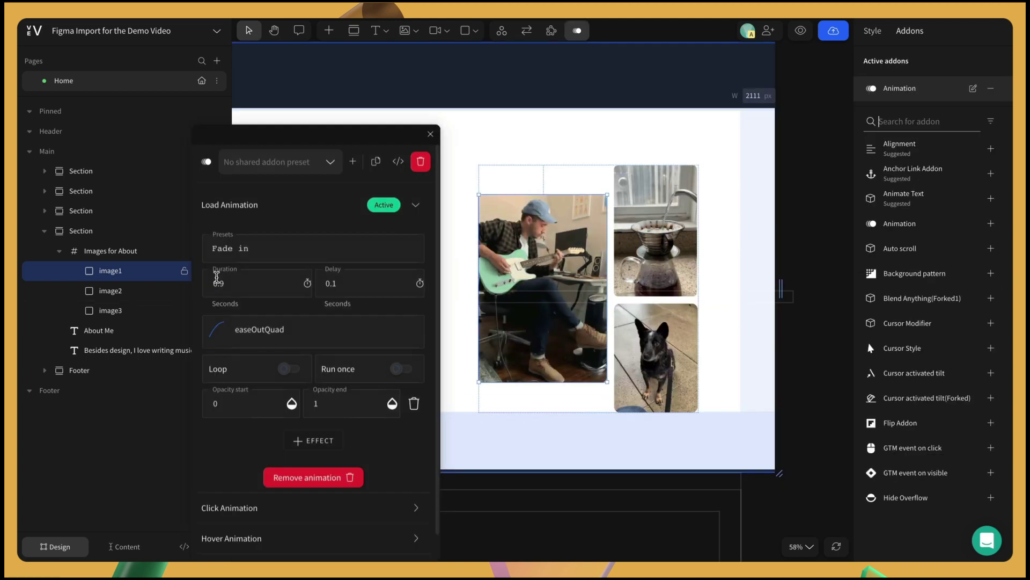
pyautogui.click(143, 295)
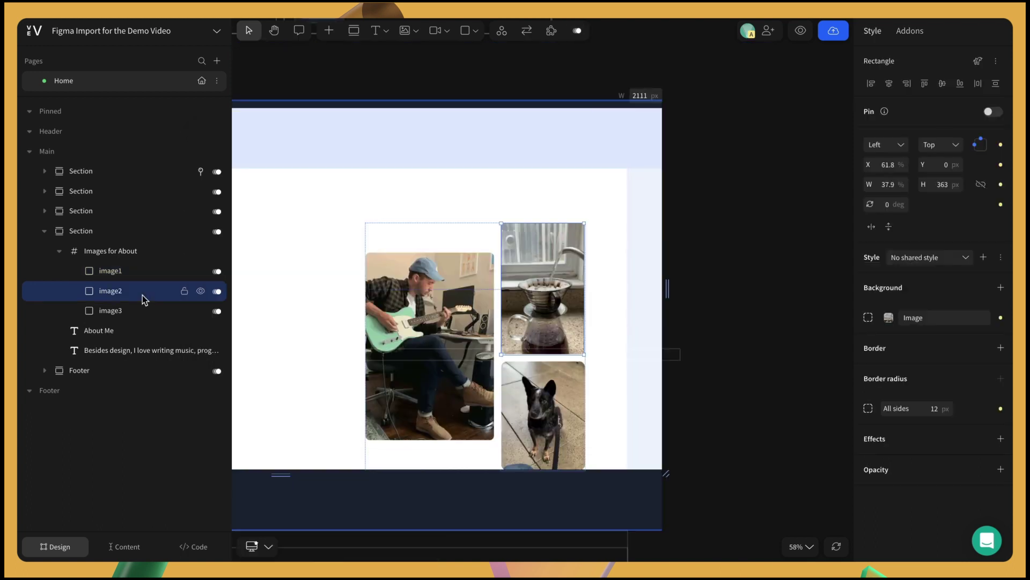
pyautogui.click(217, 291)
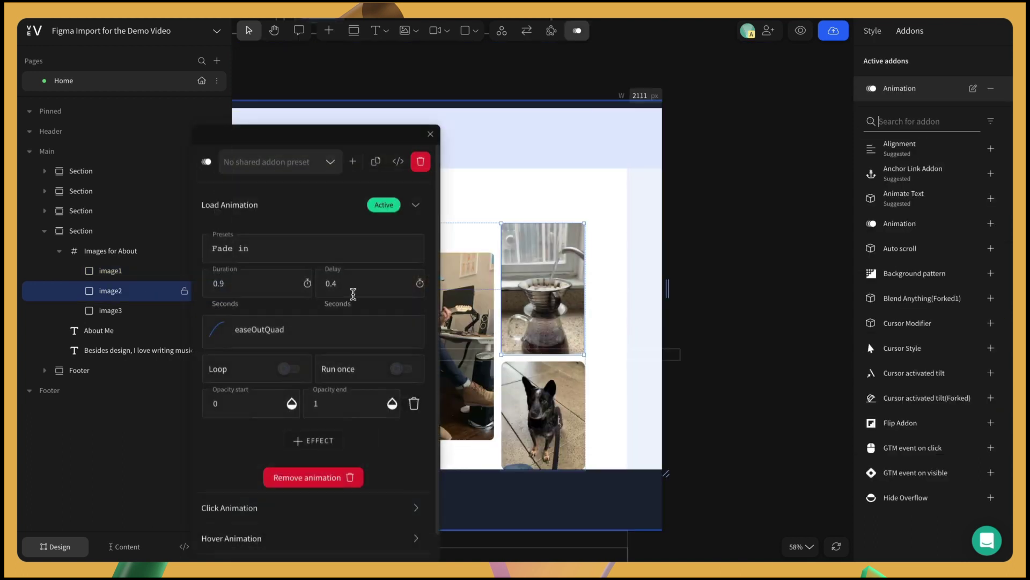
pyautogui.click(138, 315)
pyautogui.click(217, 310)
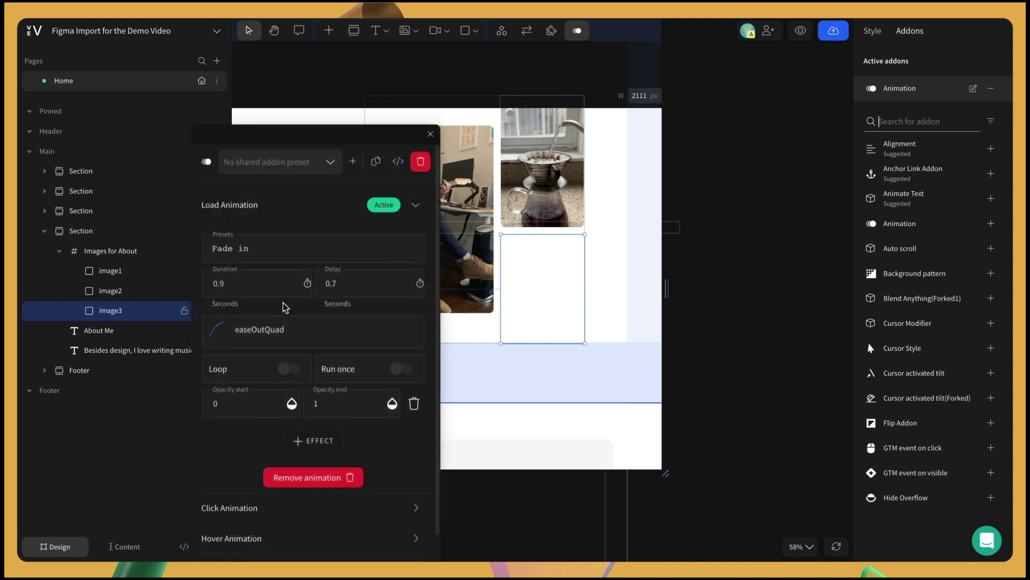
# Preview the page and scroll to watch the About photos fade in
pyautogui.click(800, 30)
pyautogui.scroll(-5, 857, 317)
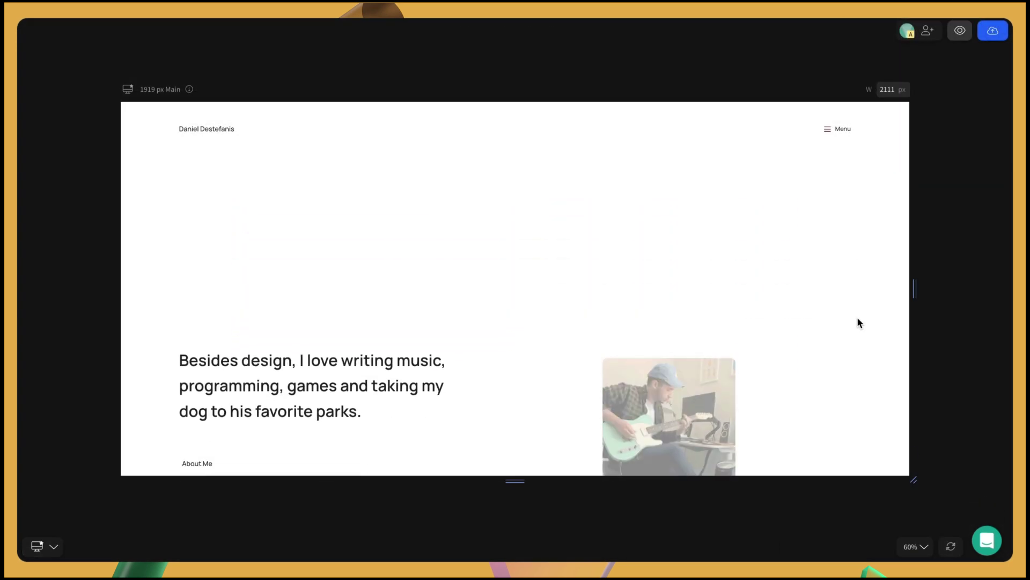
pyautogui.scroll(5, 858, 317)
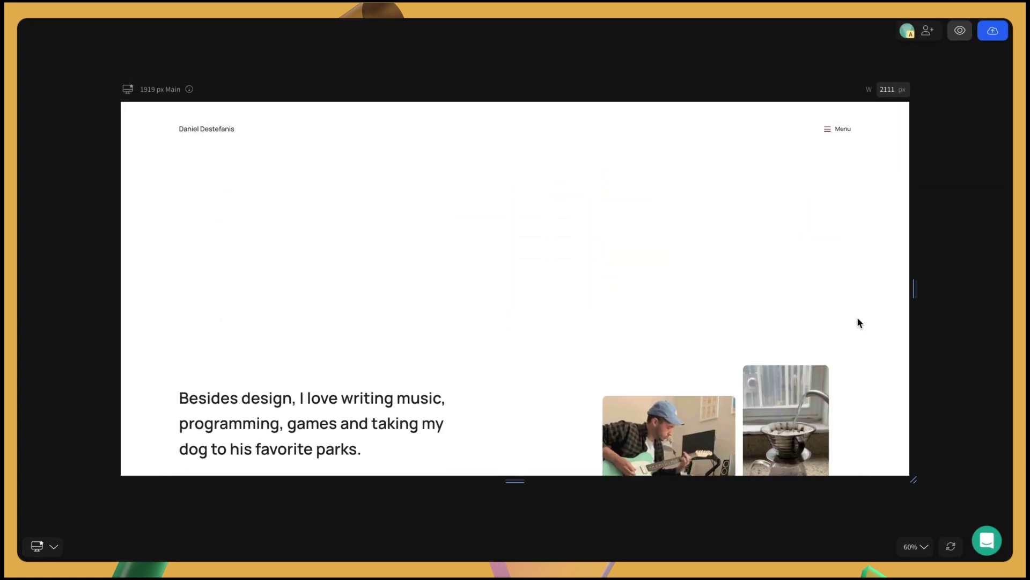
pyautogui.scroll(-3, 858, 316)
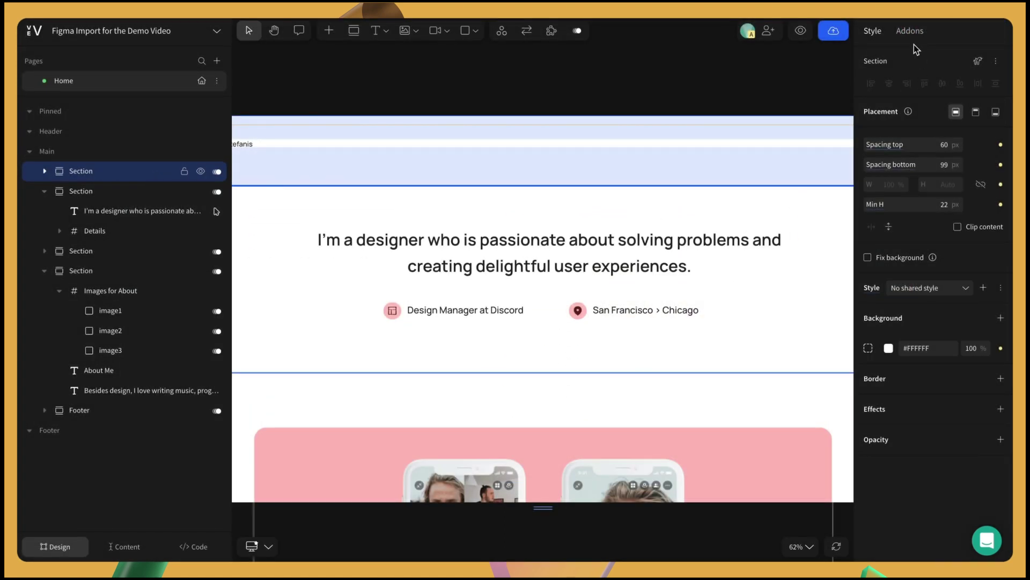
# Add a Sticky Position addon to the top navigation section
pyautogui.click(911, 32)
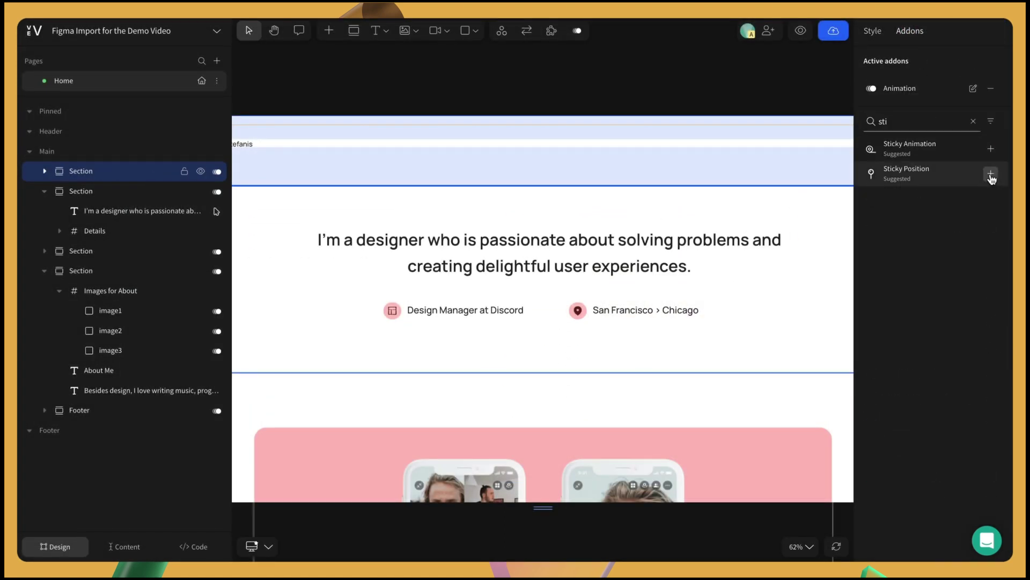
pyautogui.click(991, 175)
pyautogui.click(533, 276)
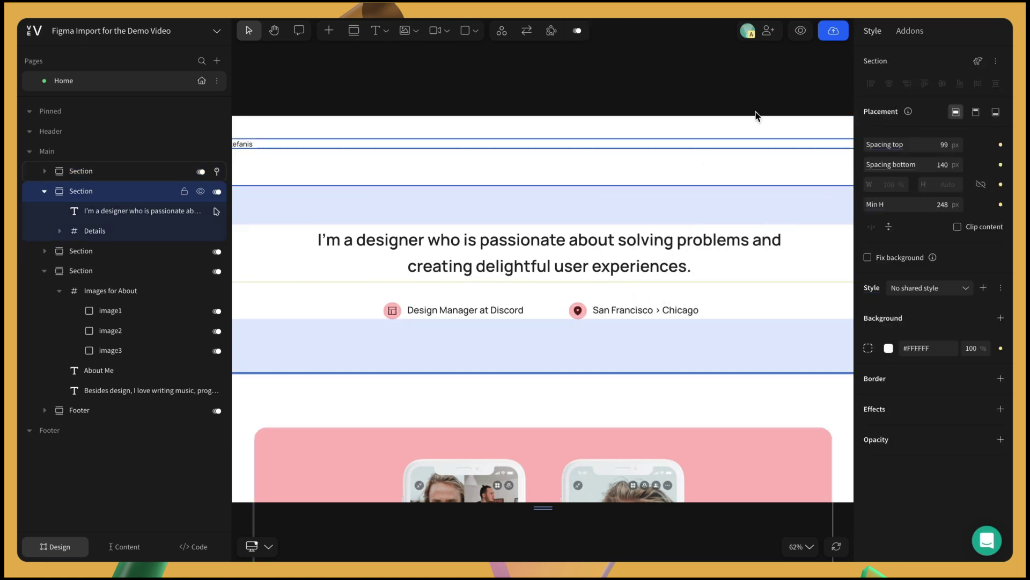
# Preview the page and scroll to confirm the header stays pinned
pyautogui.click(800, 31)
pyautogui.scroll(-4, 597, 387)
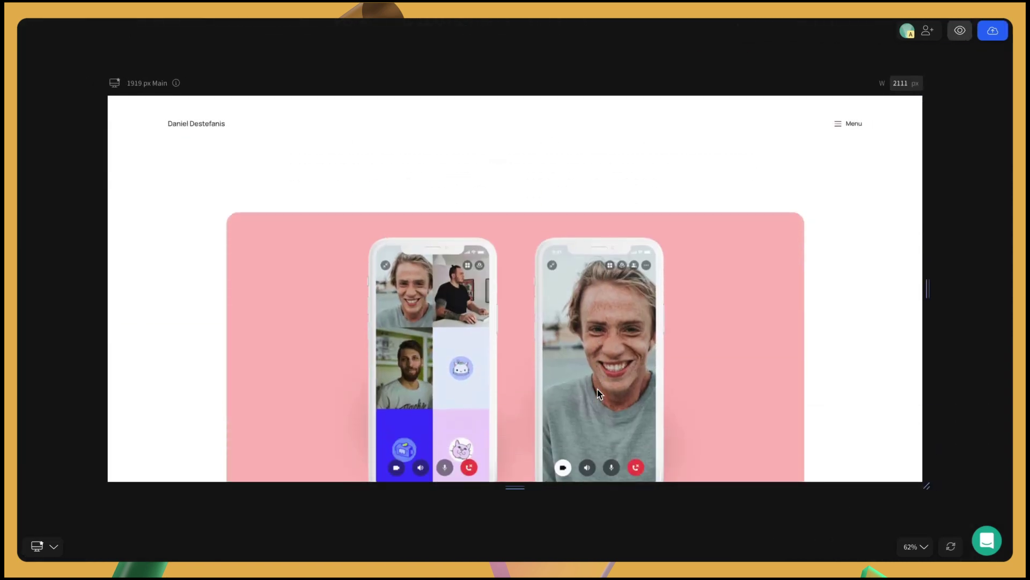
pyautogui.scroll(-8, 597, 384)
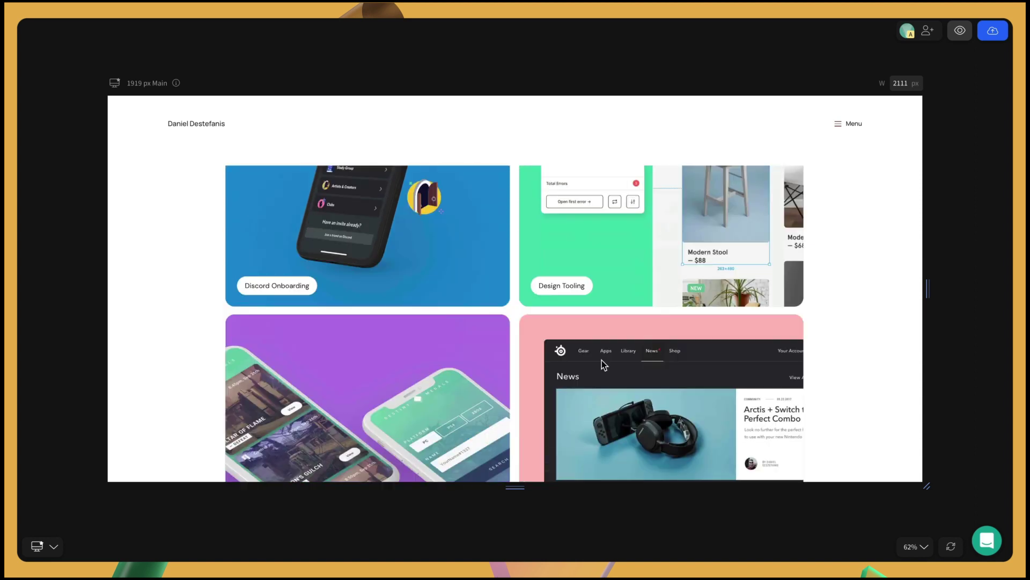
pyautogui.scroll(3, 601, 339)
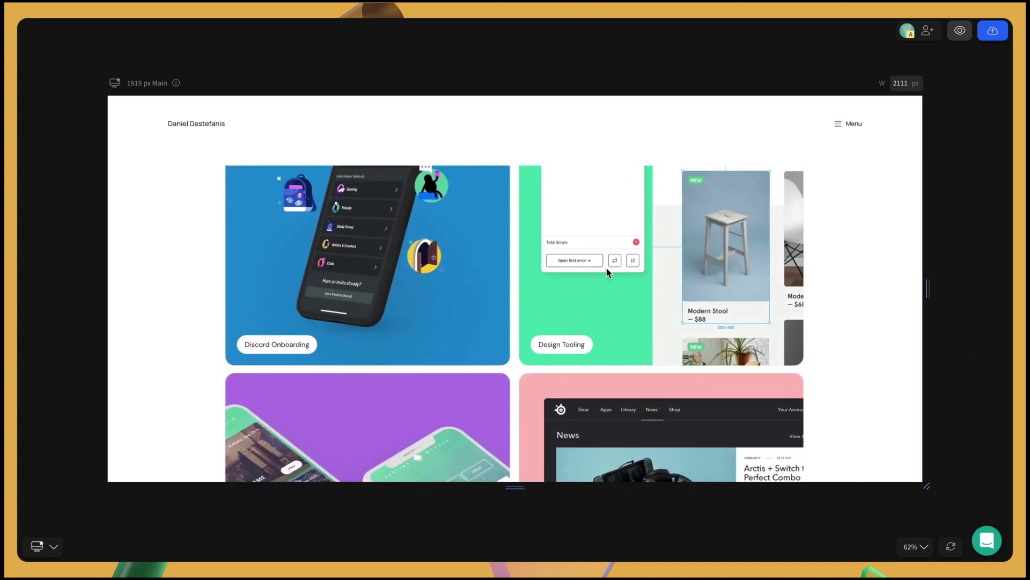
pyautogui.hotkey('shift', '2')
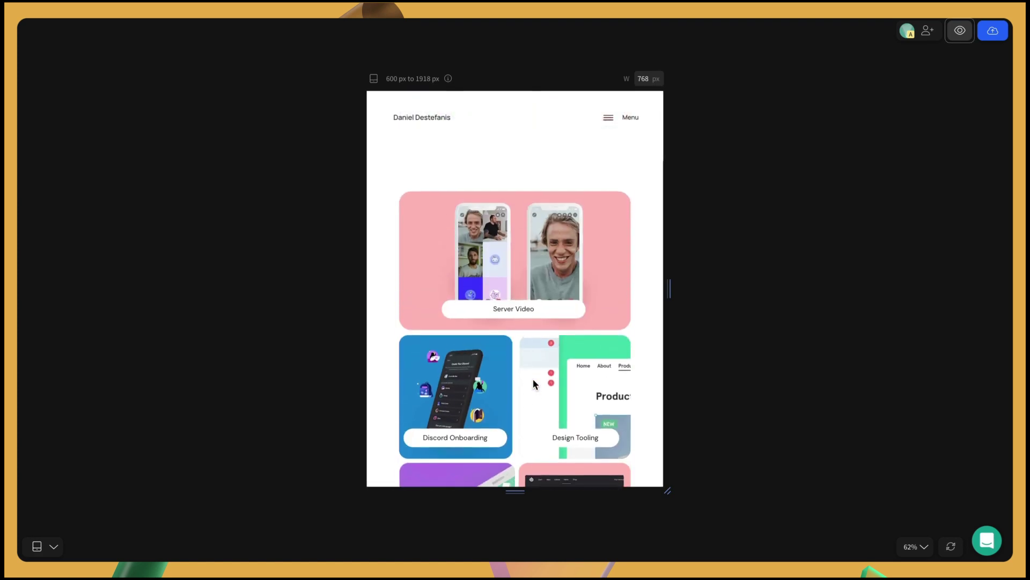
pyautogui.scroll(-5, 532, 379)
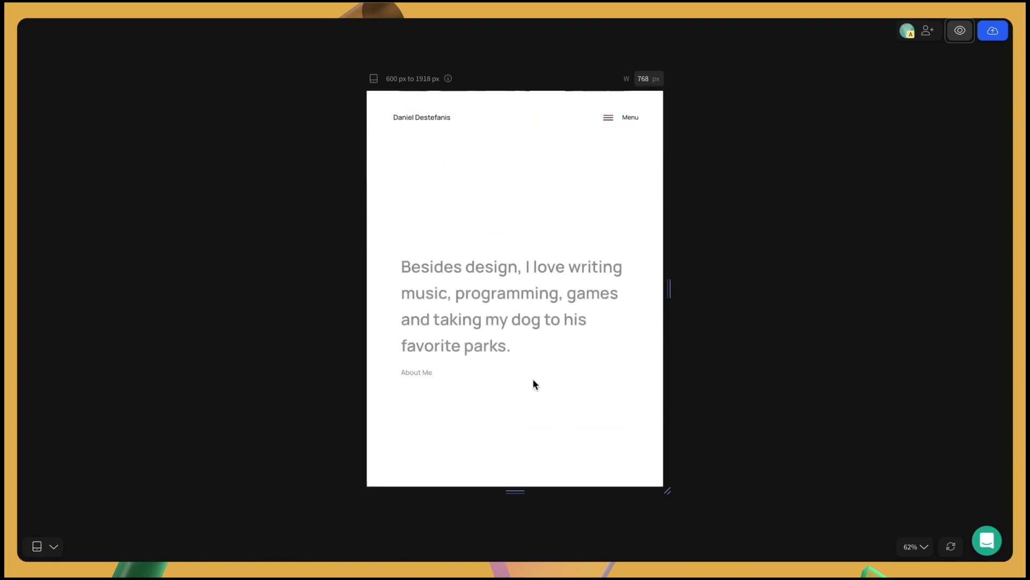
pyautogui.scroll(-6, 532, 379)
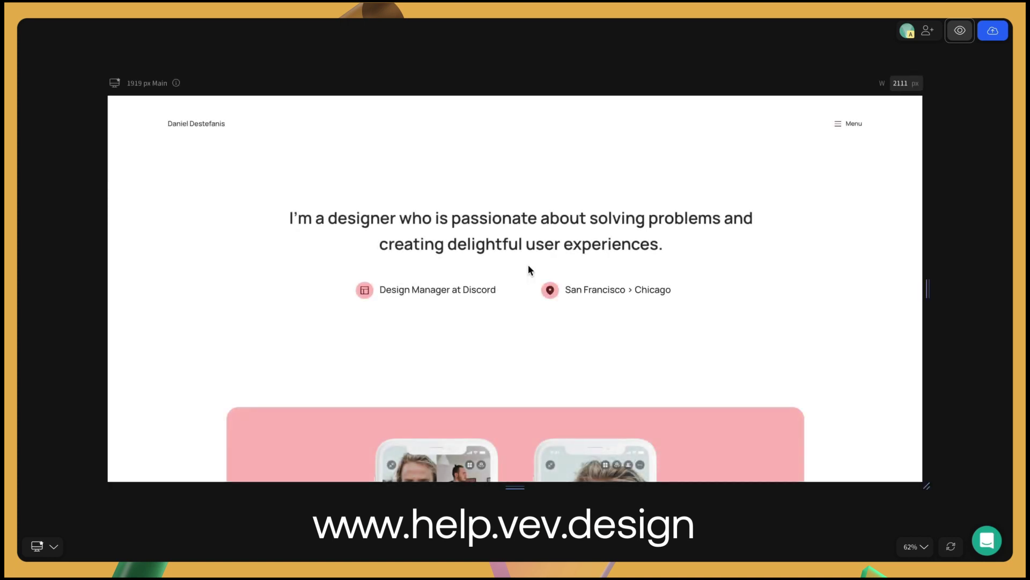
pyautogui.scroll(-2, 528, 265)
pyautogui.scroll(-5, 528, 269)
pyautogui.scroll(-6, 494, 376)
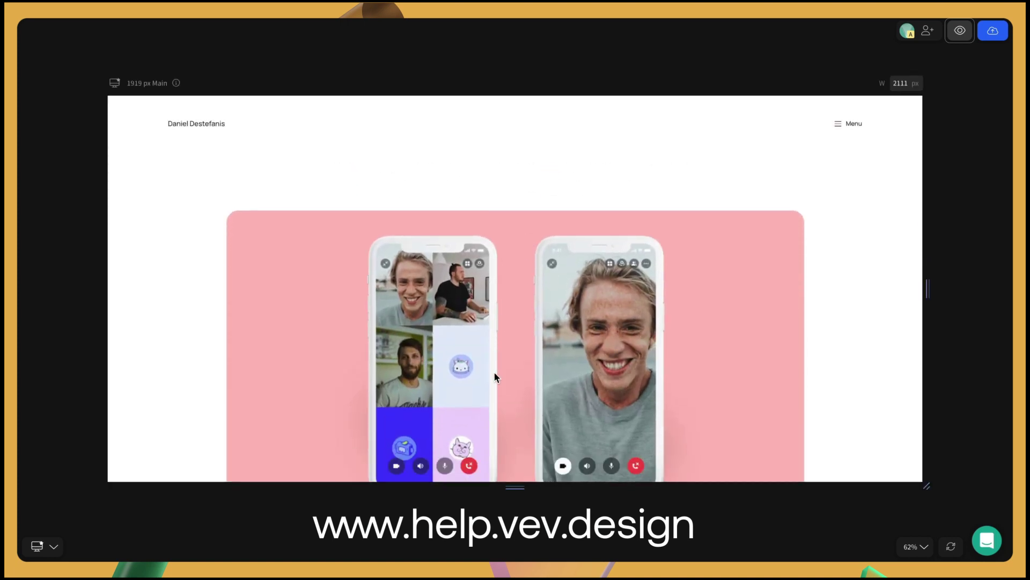
pyautogui.scroll(-6, 494, 375)
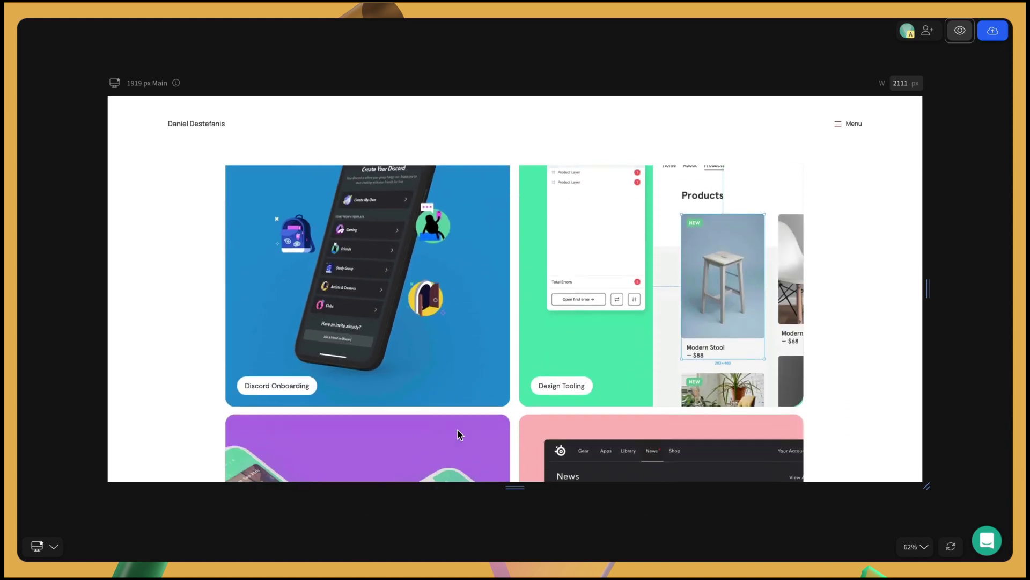
pyautogui.scroll(-6, 455, 438)
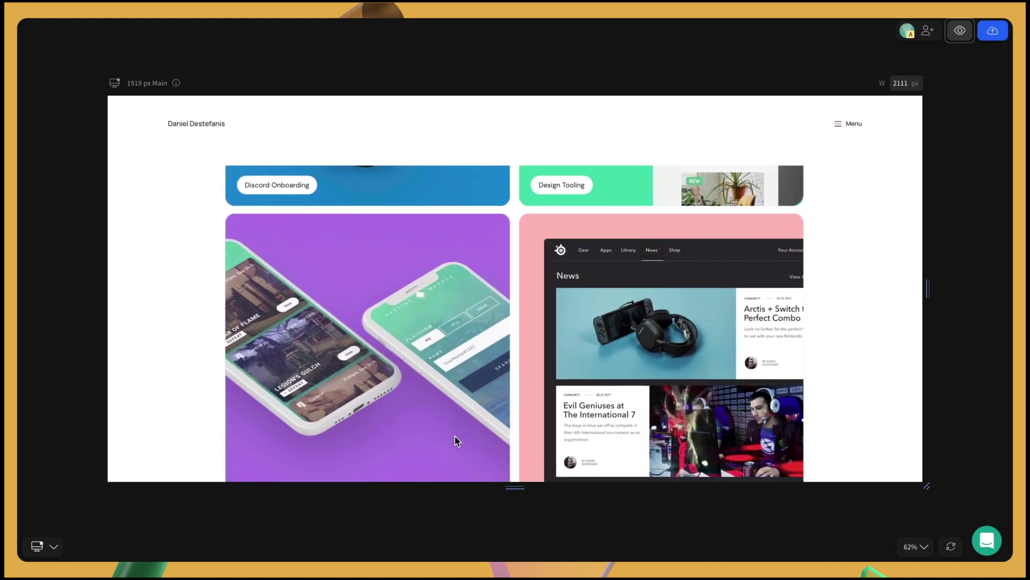